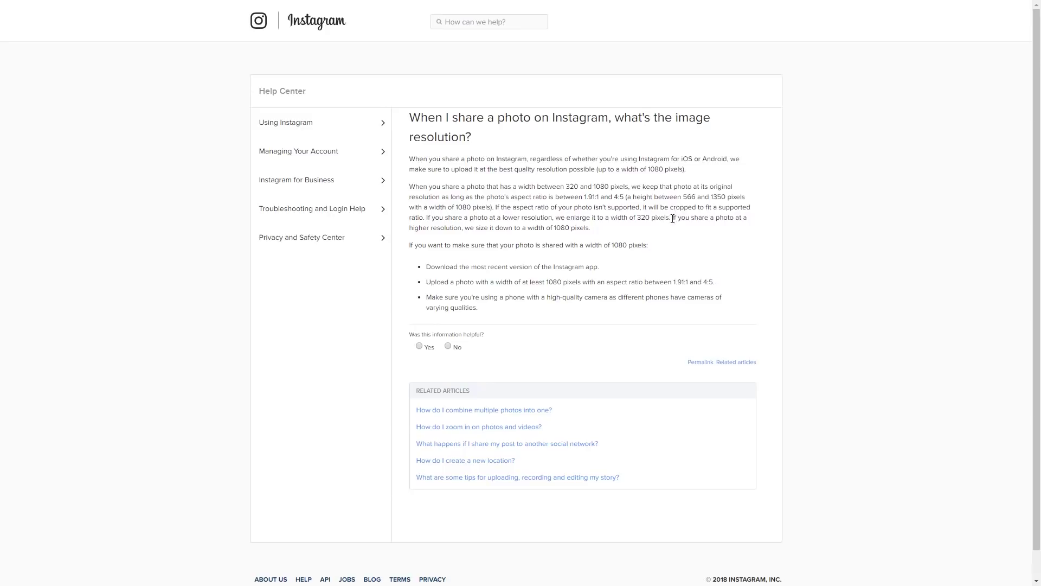
# Highlight the sentence about downsizing photos to 1080 pixels in the image-resolution article.
pyautogui.moveTo(672, 218); pyautogui.dragTo(587, 227)
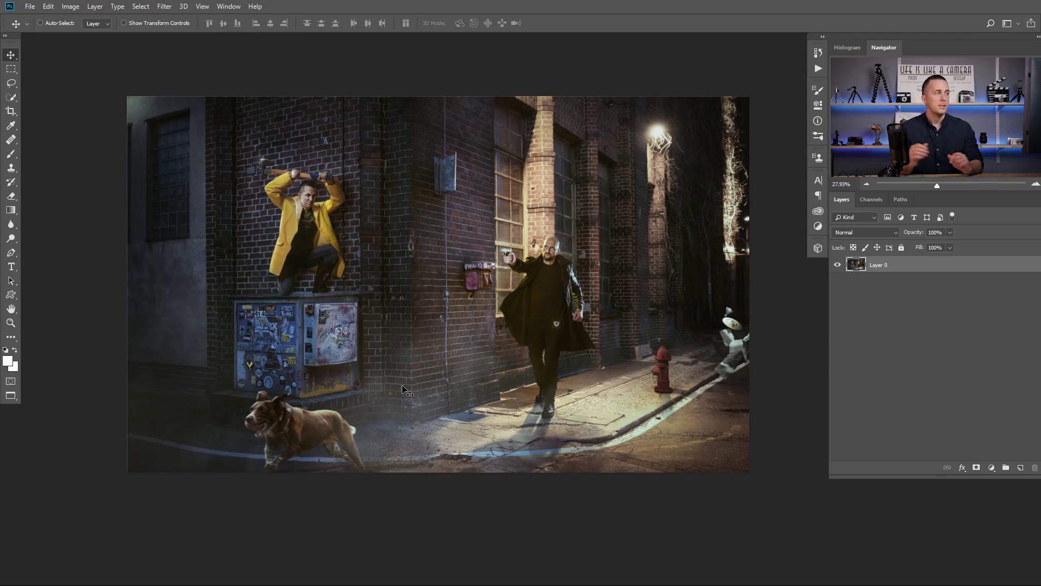
# Copy the whole alley composite and paste it into the Instagram mockup as Layer 2.
pyautogui.press('ctrl')
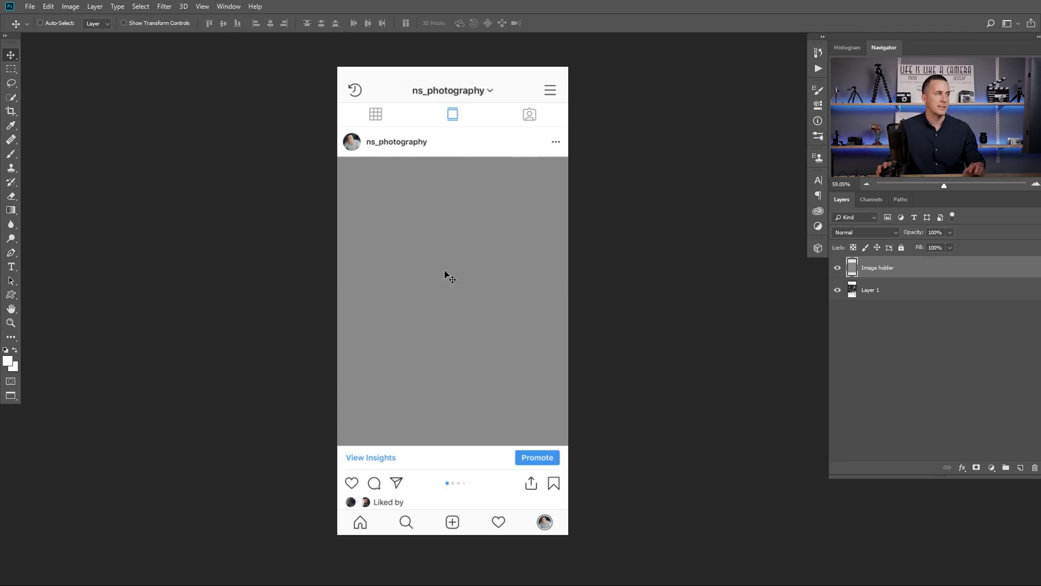
pyautogui.hotkey('ctrl', 'v')
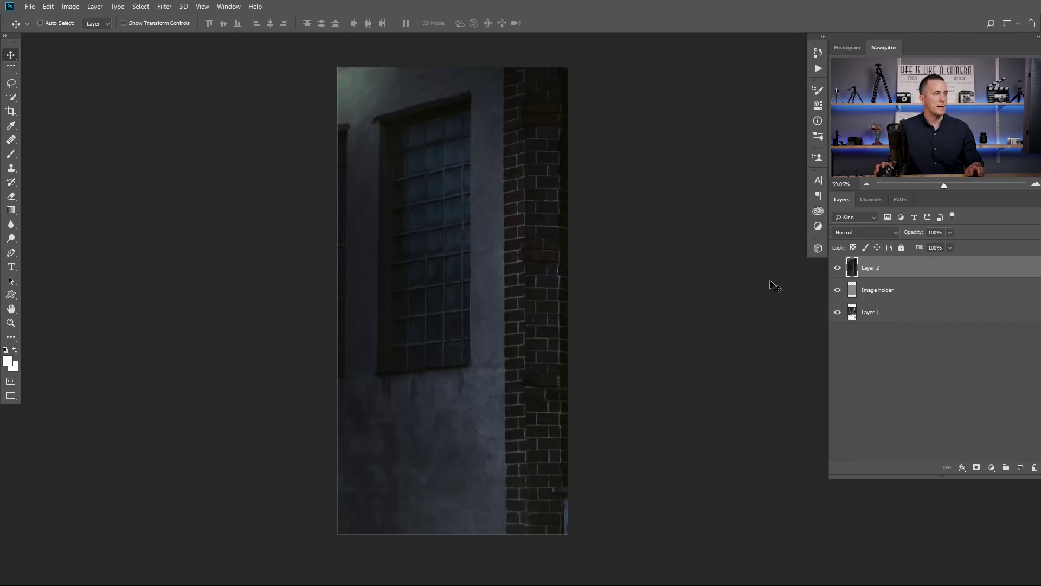
# Clip the pasted photo to the image holder and scale it to 17.60%, centred across the post width.
pyautogui.keyDown('alt'); pyautogui.click(878, 275); pyautogui.keyUp('alt')
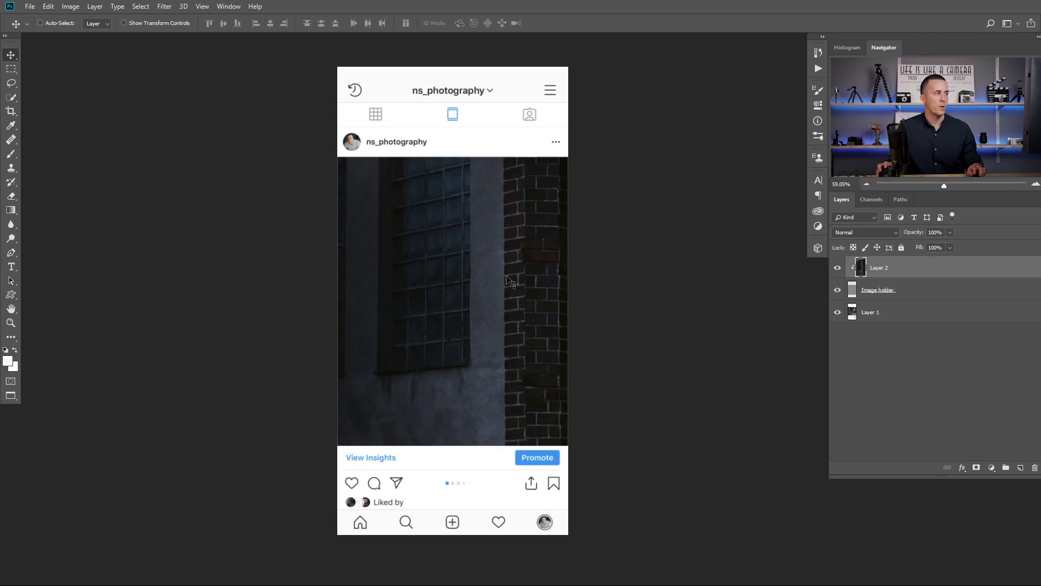
pyautogui.press('ctrl')
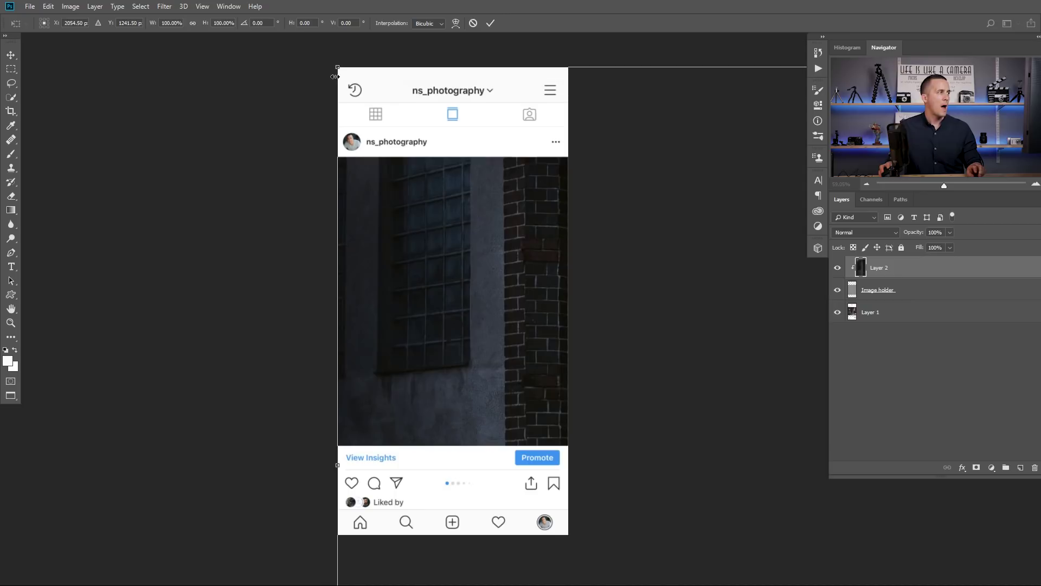
pyautogui.hotkey('ctrl', 't')
pyautogui.moveTo(614, 356); pyautogui.dragTo(271, 272)
pyautogui.moveTo(214, 138); pyautogui.dragTo(349, 215)
pyautogui.moveTo(510, 276); pyautogui.dragTo(500, 275)
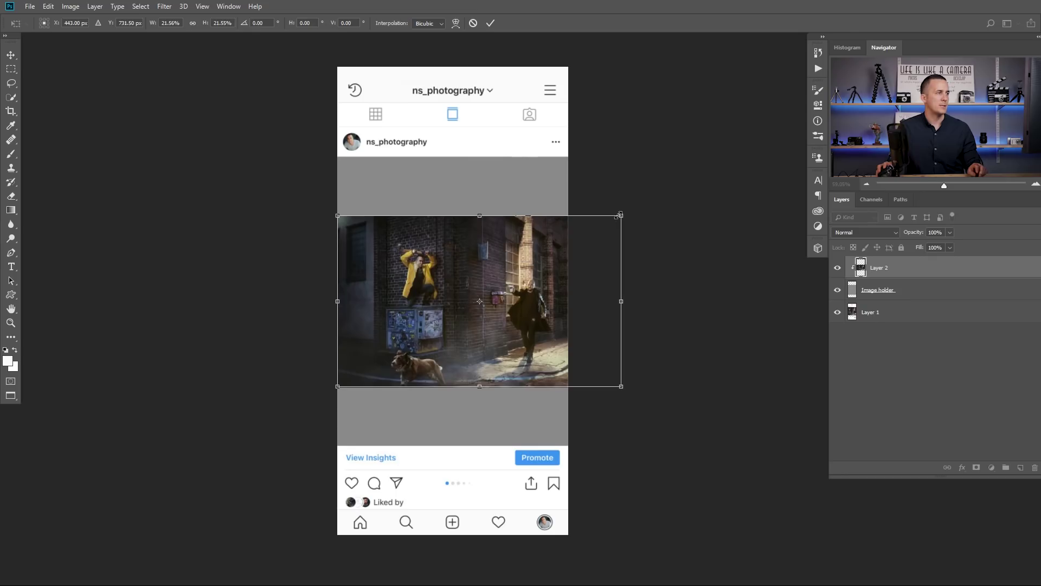
pyautogui.moveTo(621, 215); pyautogui.dragTo(566, 240)
pyautogui.moveTo(518, 311); pyautogui.dragTo(517, 303)
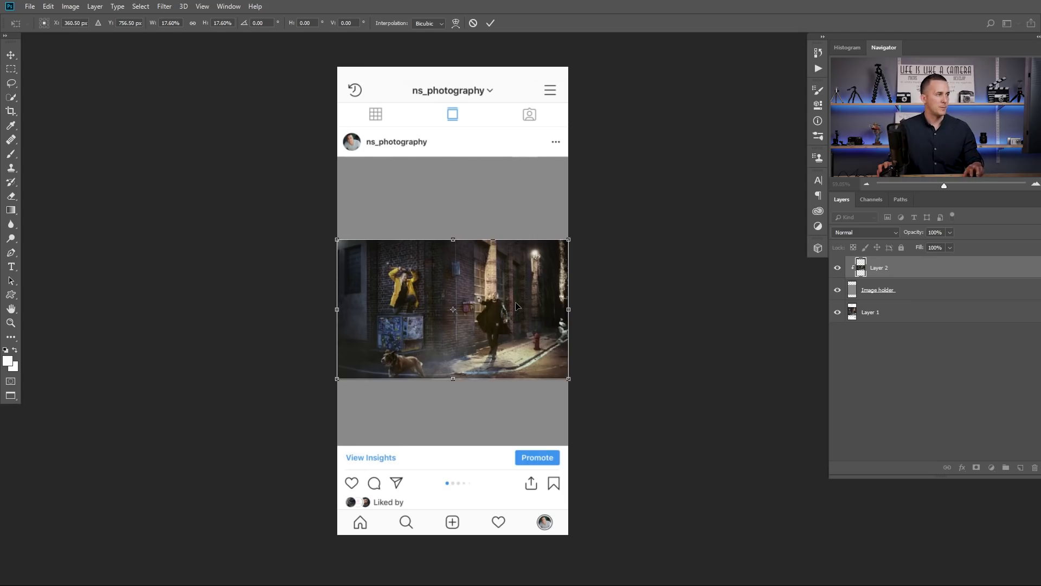
pyautogui.moveTo(516, 305); pyautogui.dragTo(516, 297)
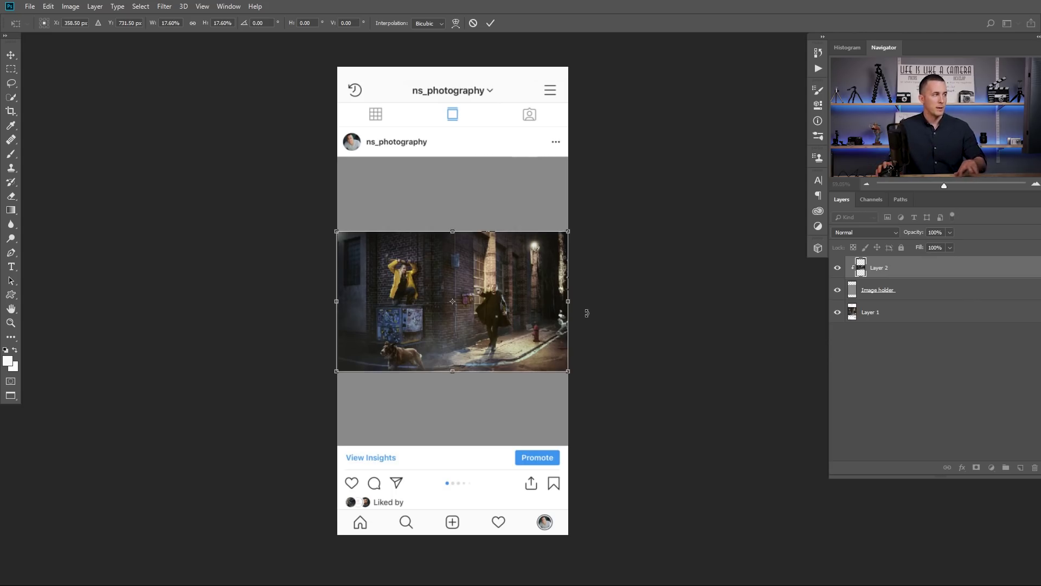
# Enlarge the composite to about 36.69% so it fills the post frame, then commit the transform.
pyautogui.moveTo(569, 231); pyautogui.dragTo(632, 180)
pyautogui.moveTo(490, 294); pyautogui.dragTo(500, 299)
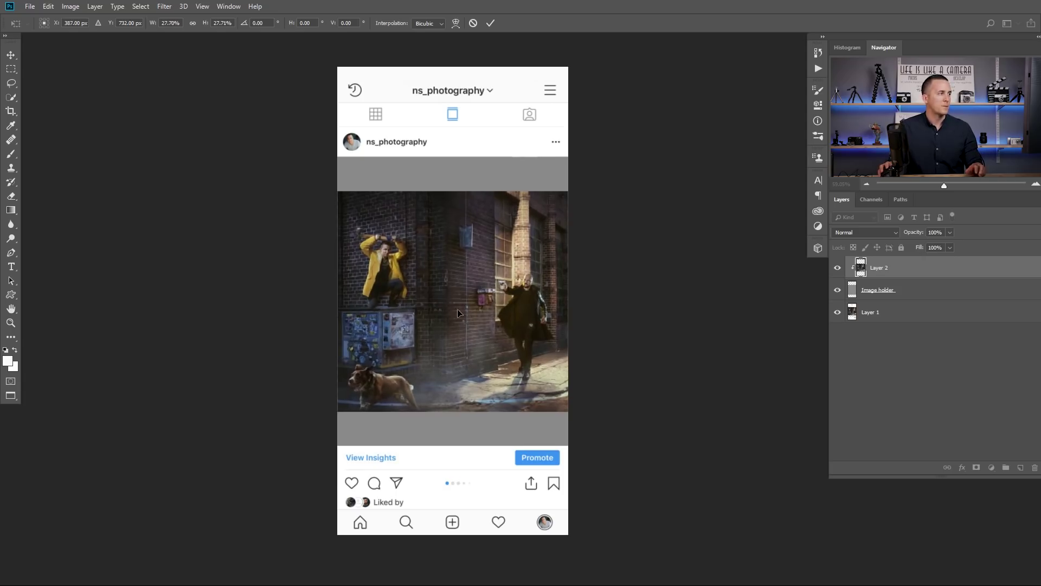
pyautogui.moveTo(439, 315); pyautogui.dragTo(352, 296)
pyautogui.moveTo(436, 296); pyautogui.dragTo(477, 297)
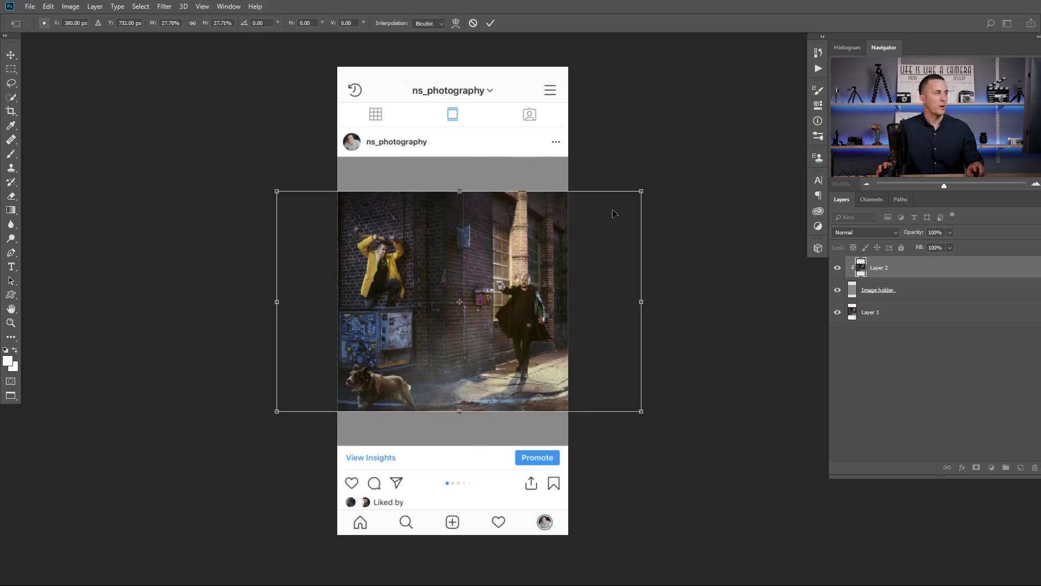
pyautogui.moveTo(640, 191); pyautogui.dragTo(687, 135)
pyautogui.press('Return')
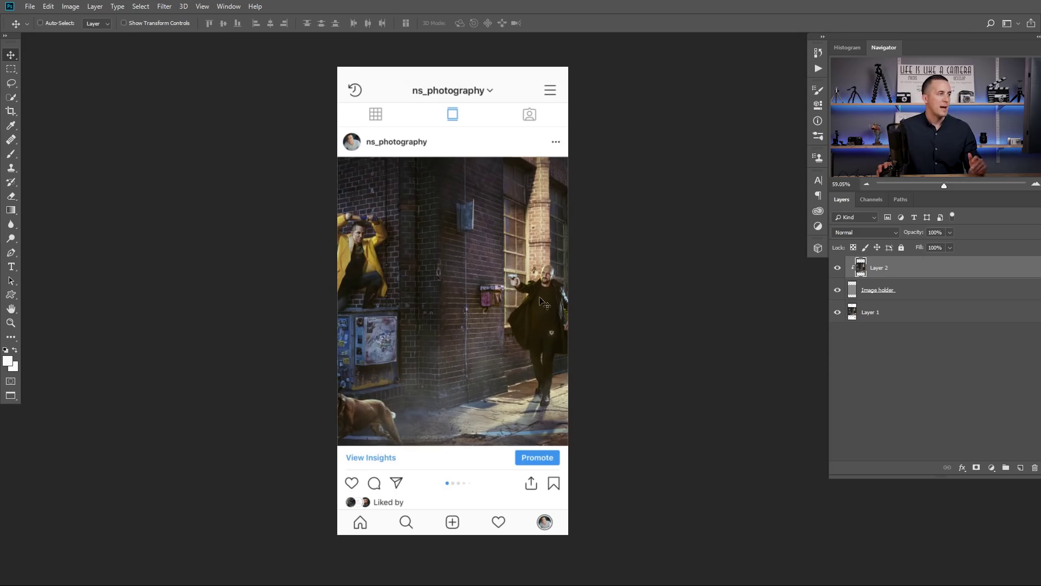
# Slide the composite inside the frame to test framings on the walking man and the hydrant side.
pyautogui.moveTo(455, 332); pyautogui.dragTo(378, 336)
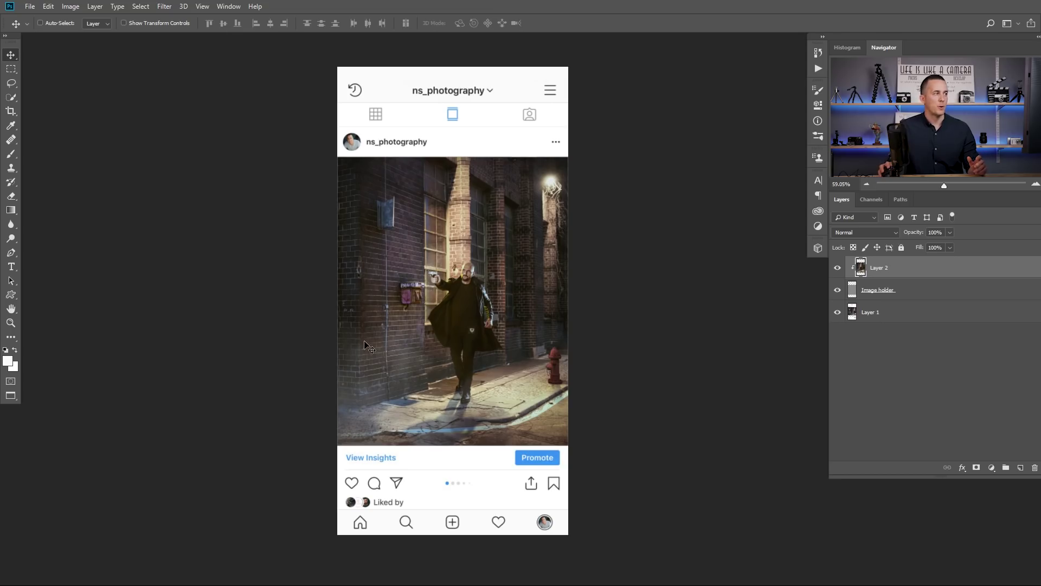
pyautogui.moveTo(427, 278); pyautogui.dragTo(355, 285)
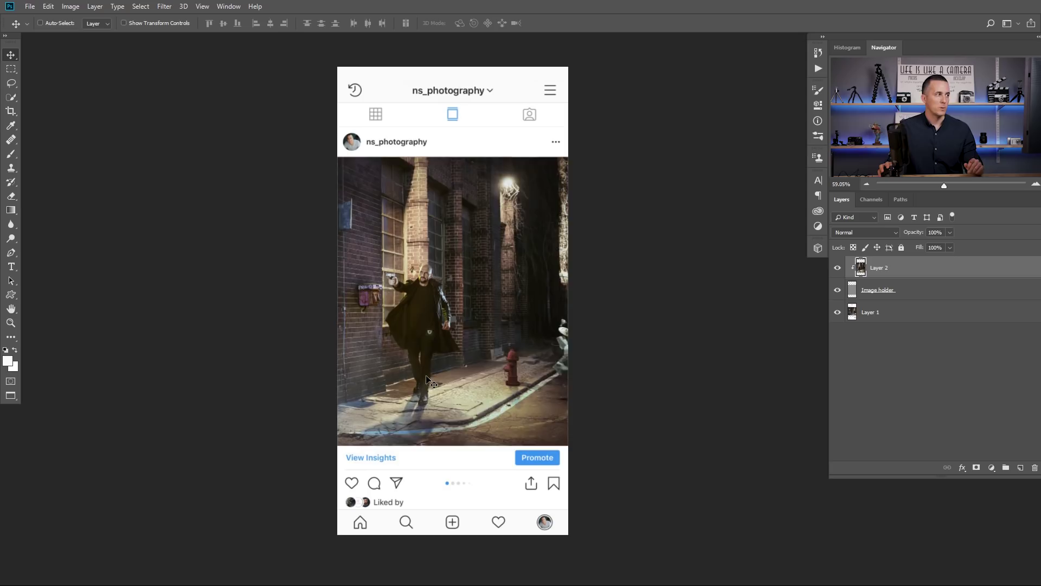
pyautogui.moveTo(434, 401); pyautogui.dragTo(471, 376)
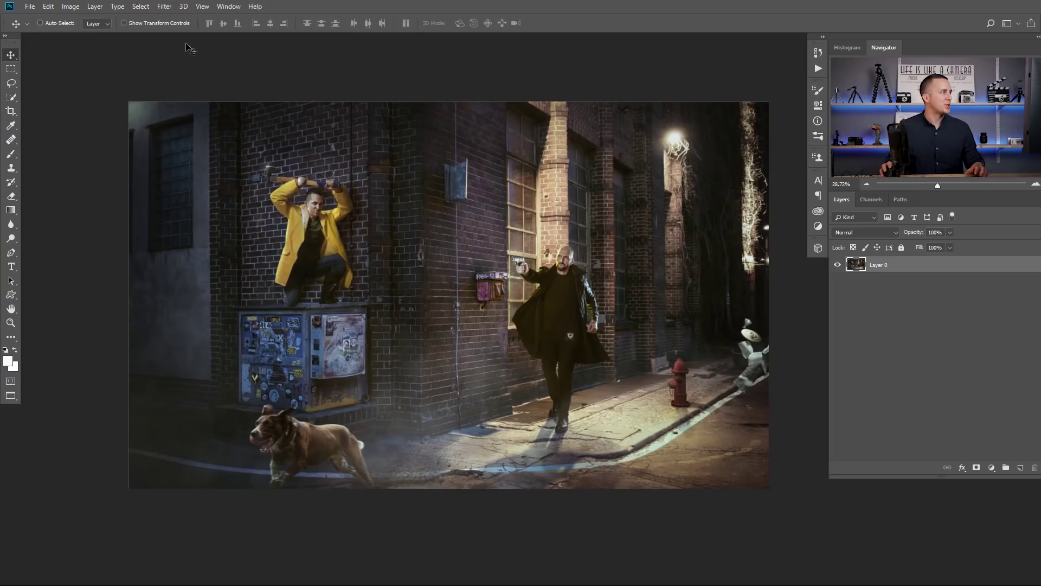
# Check the composite's Image Size (4109 × 2483 px at 72 ppi) and close it unchanged.
pyautogui.click(78, 6)
pyautogui.click(87, 88)
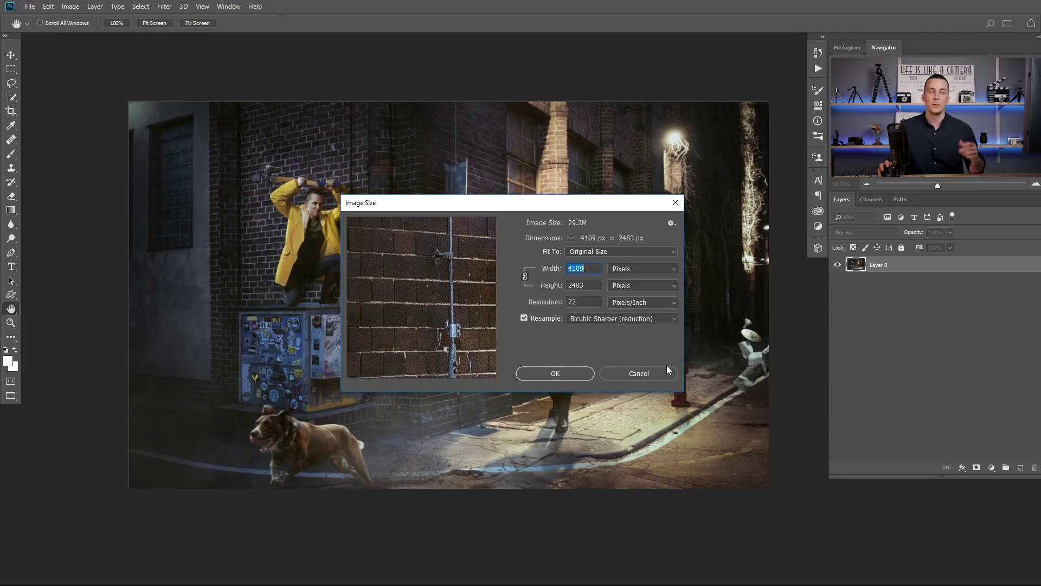
pyautogui.click(645, 372)
# Crop the composite to a 1:1 square framing the yellow-jacket man, the dog and the walking man.
pyautogui.press('v')
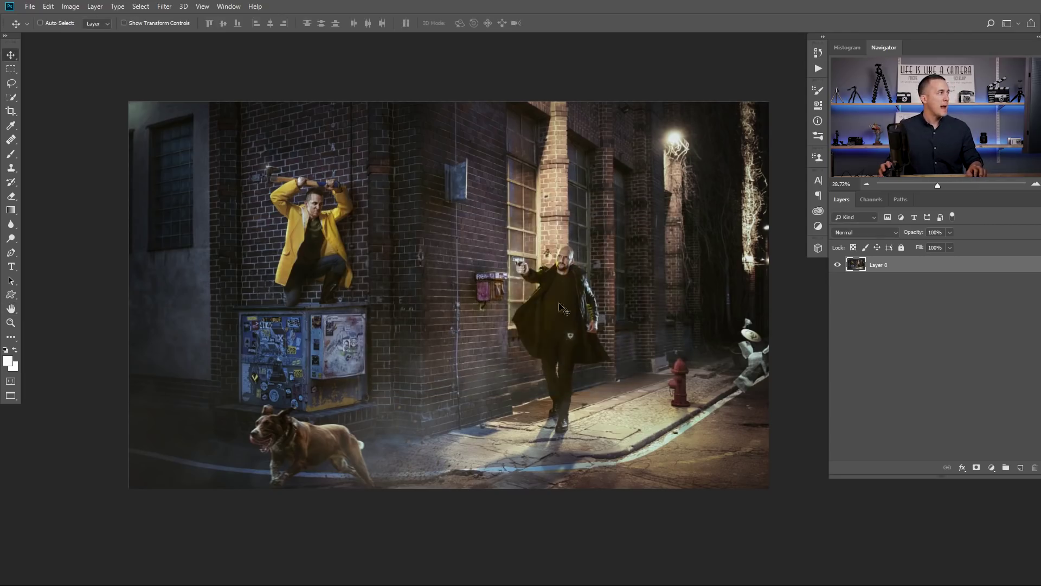
pyautogui.click(12, 111)
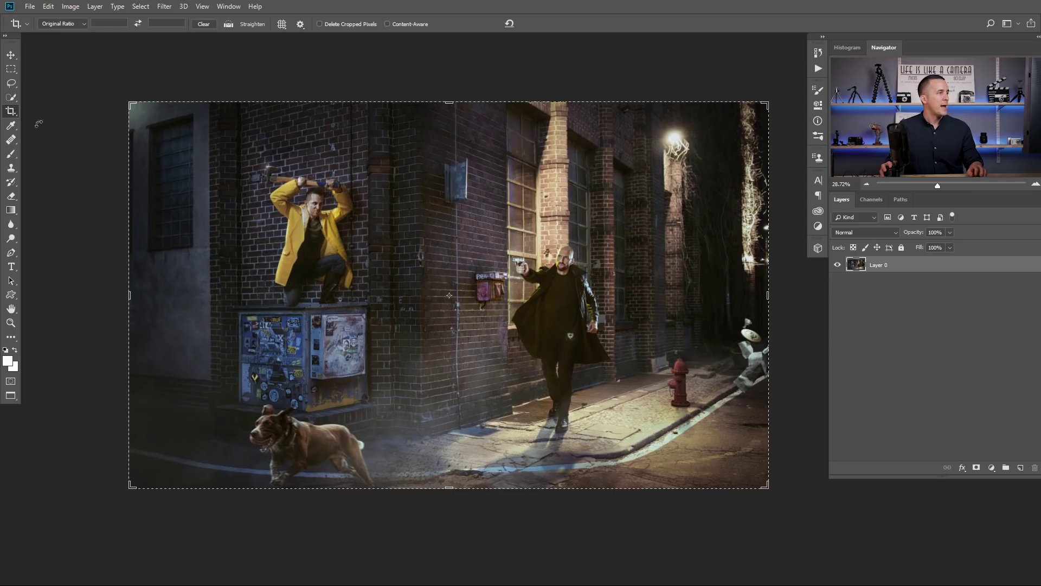
pyautogui.click(83, 23)
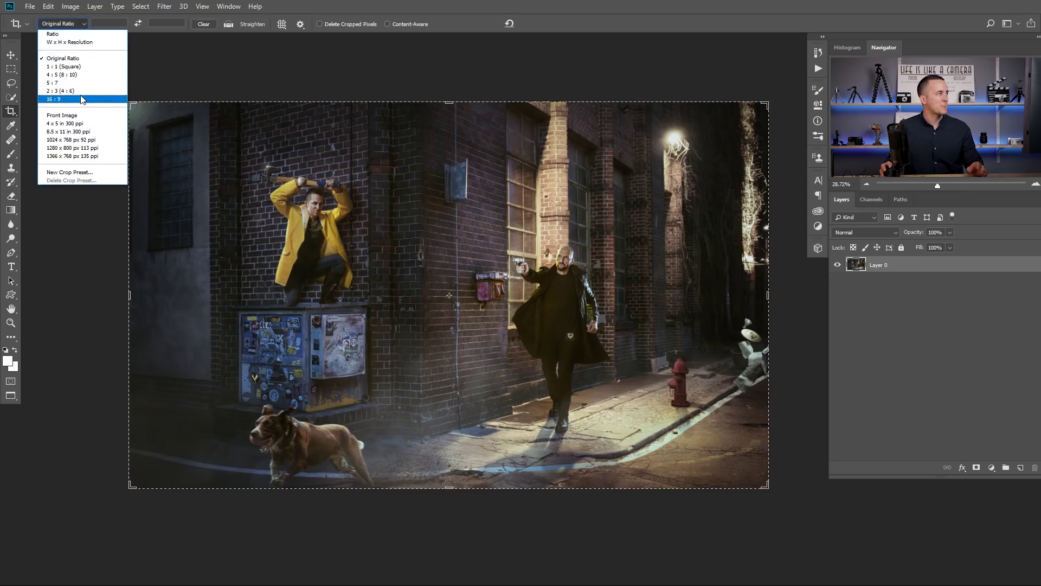
pyautogui.click(64, 67)
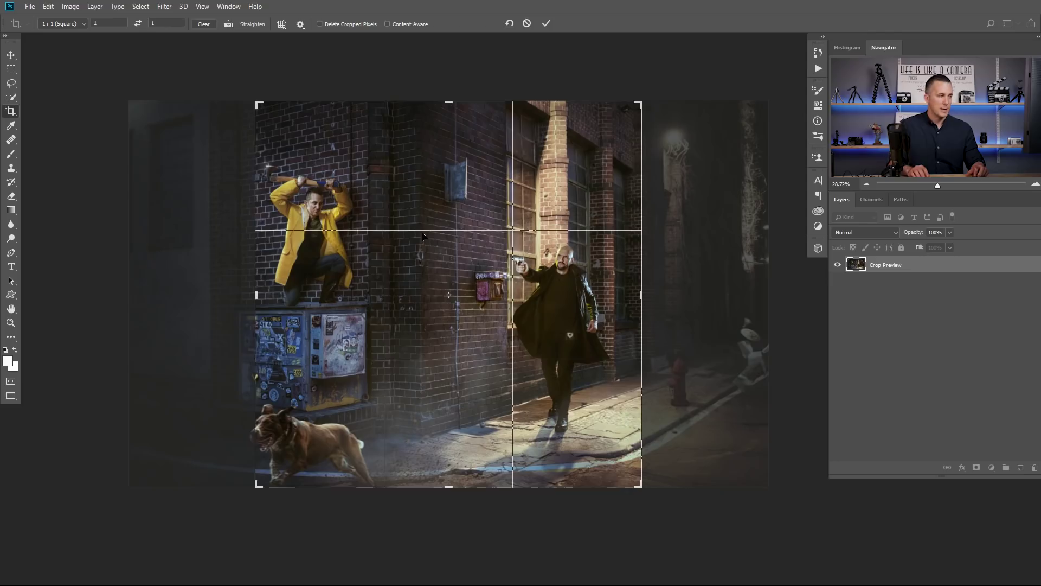
pyautogui.moveTo(417, 233); pyautogui.dragTo(422, 233)
pyautogui.press('Right')
pyautogui.press('Right')
pyautogui.press('Right')
pyautogui.press('Right')
pyautogui.press('Right')
pyautogui.press('Right')
pyautogui.press('Right')
pyautogui.press('Right')
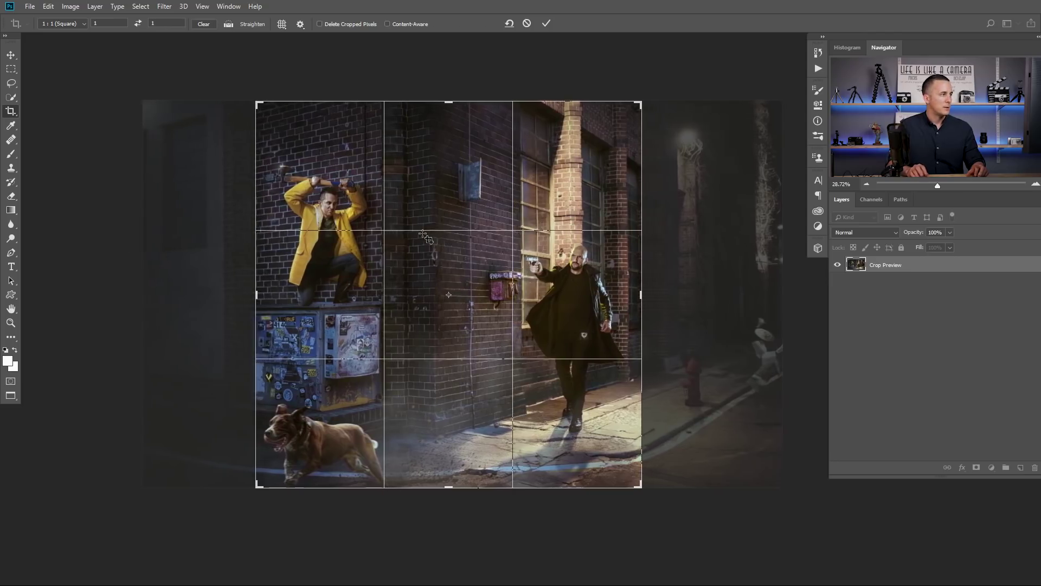
pyautogui.press('Left')
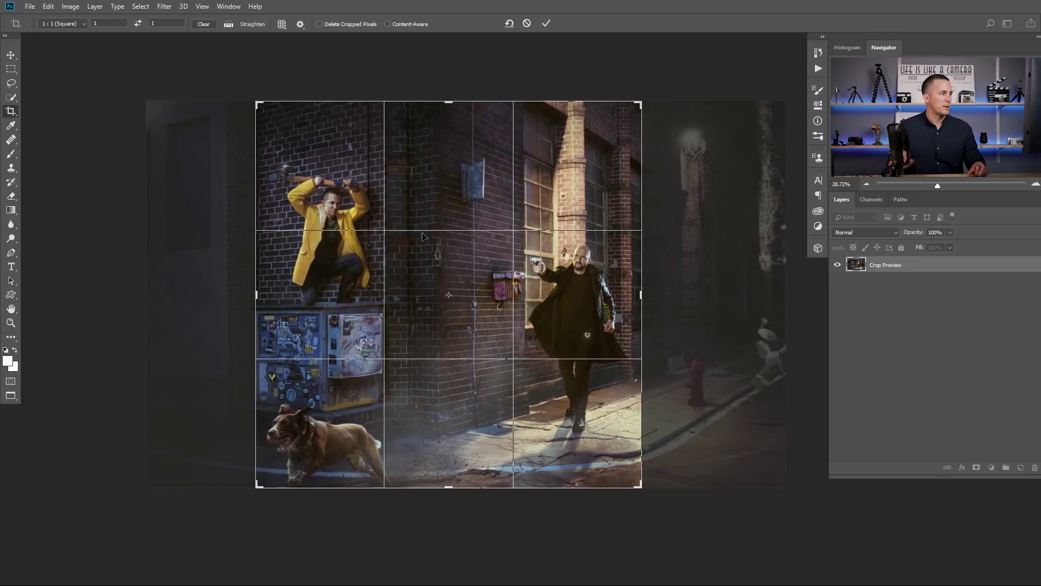
pyautogui.click(545, 25)
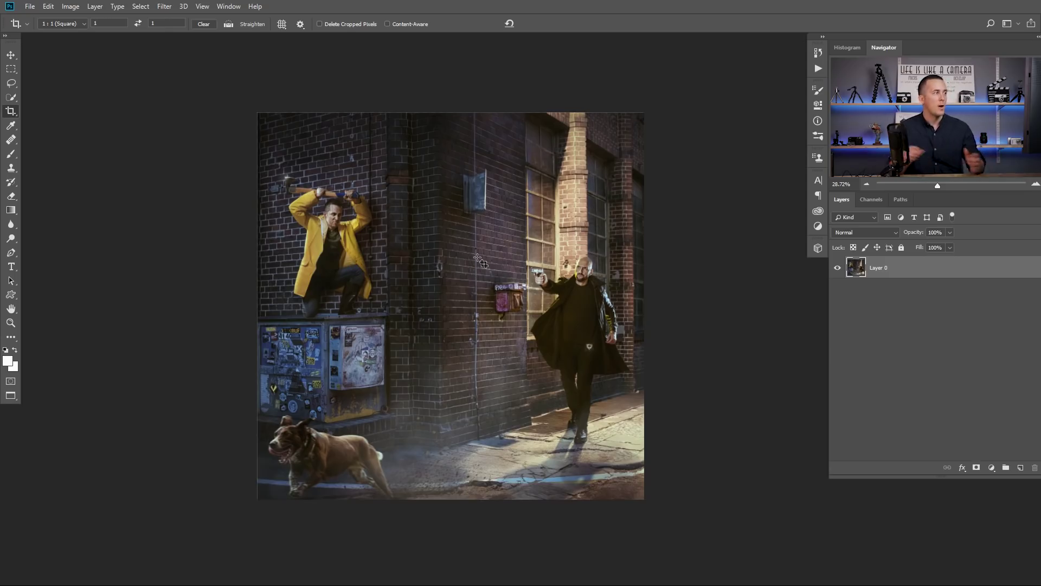
# Resize the square image to 1080 × 1080 px using Bicubic Sharper (reduction) resampling.
pyautogui.click(70, 6)
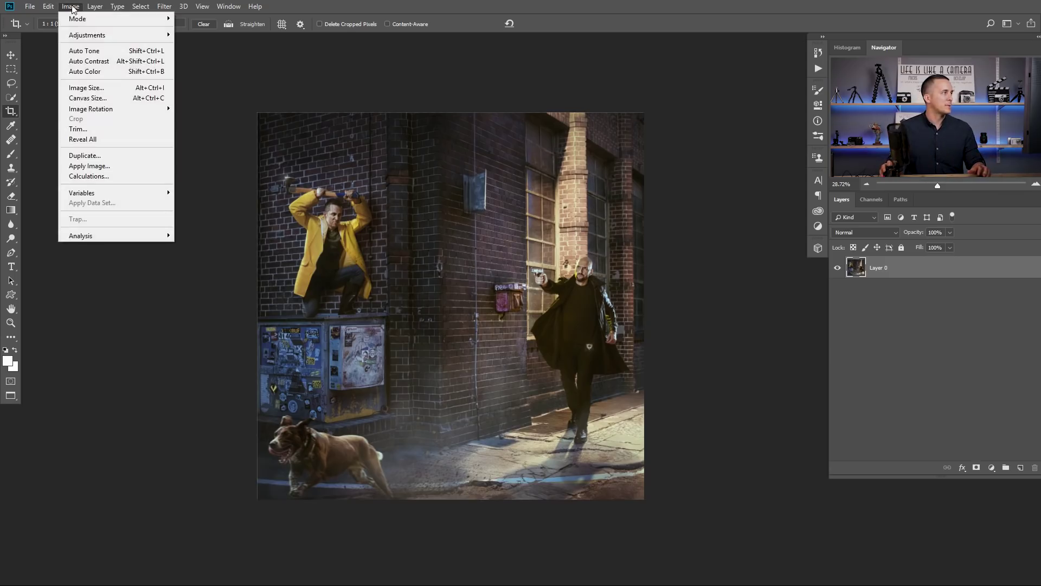
pyautogui.click(96, 87)
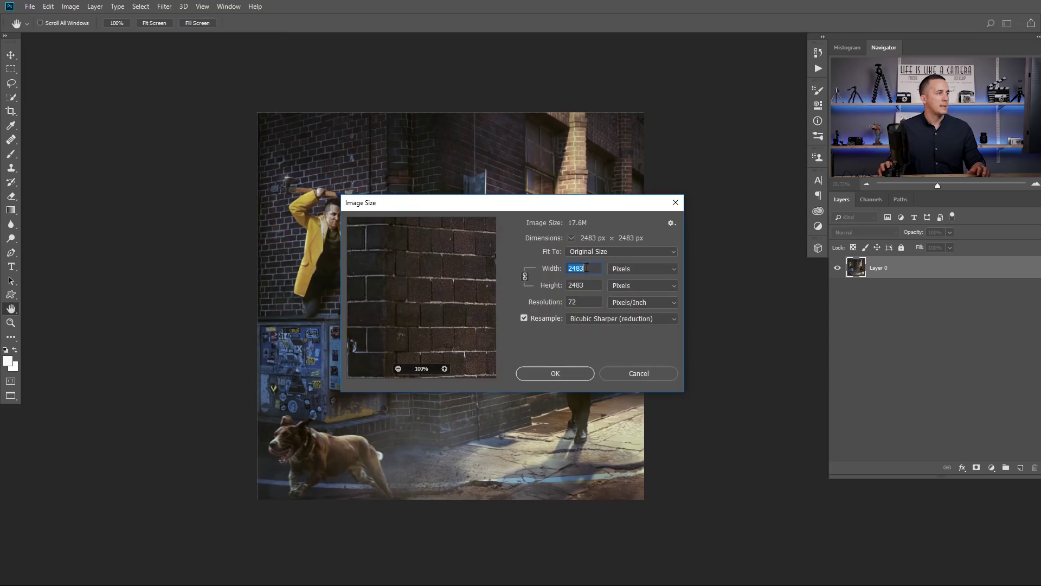
pyautogui.write('1080')
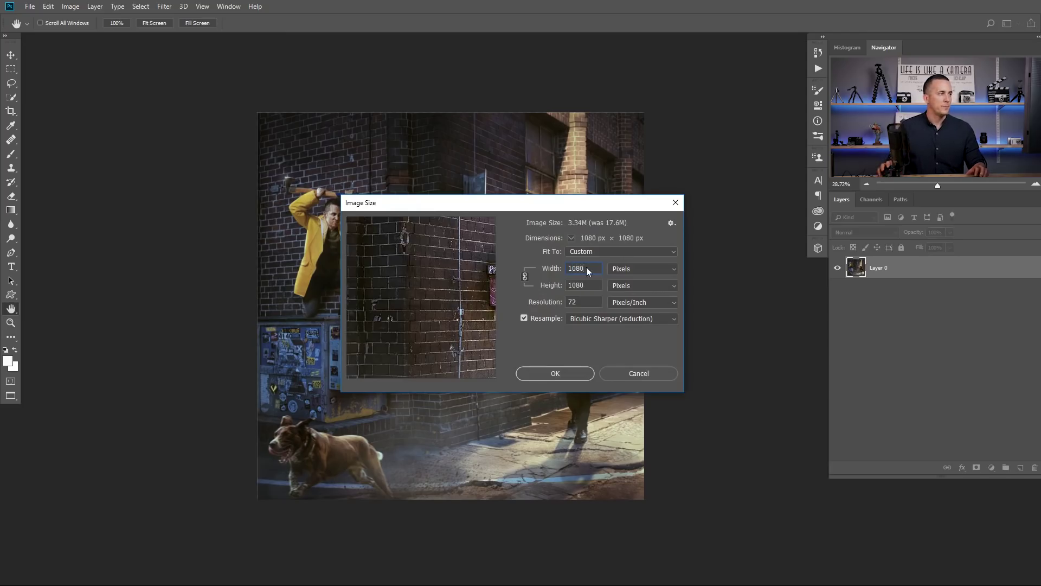
pyautogui.click(597, 319)
pyautogui.click(597, 326)
pyautogui.click(593, 320)
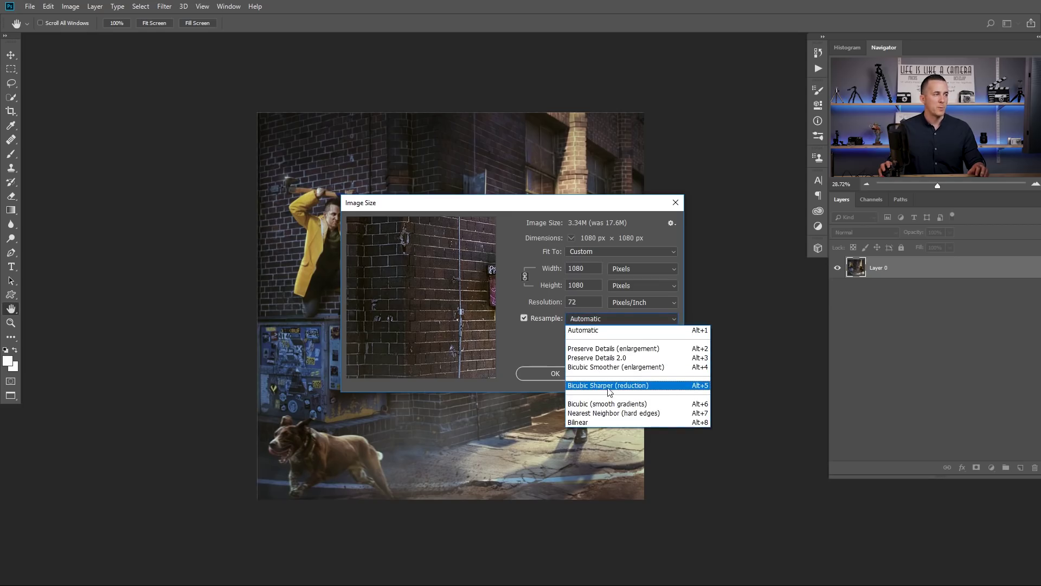
pyautogui.click(633, 386)
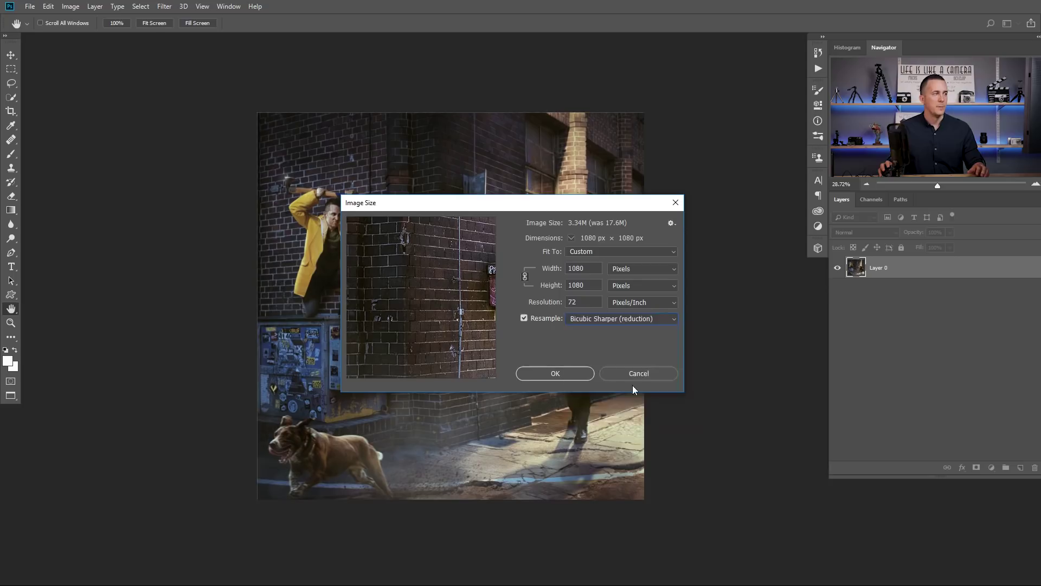
pyautogui.click(577, 379)
# Inspect the resized image at 100%, then bring up the File > Export submenu.
pyautogui.press('c')
pyautogui.hotkey('ctrl', '1')
pyautogui.moveTo(567, 316); pyautogui.dragTo(537, 305)
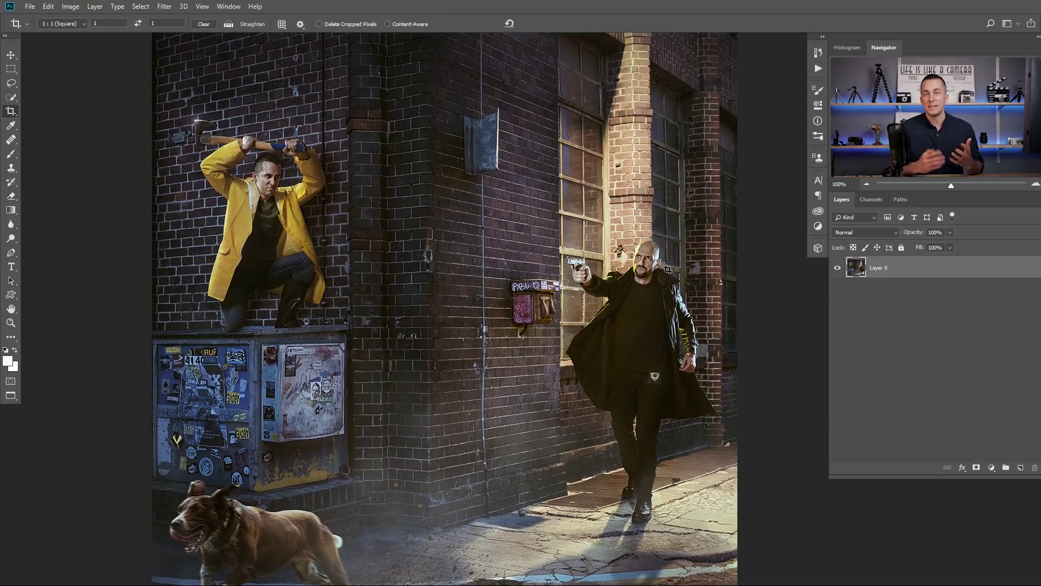
pyautogui.scroll(-3, 667, 269)
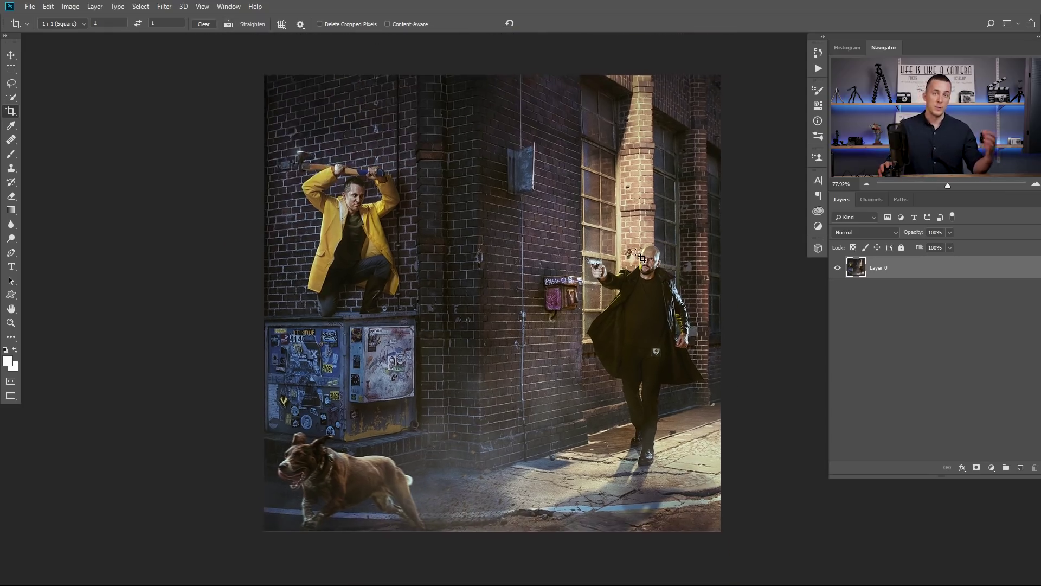
pyautogui.click(30, 6)
pyautogui.moveTo(62, 154)
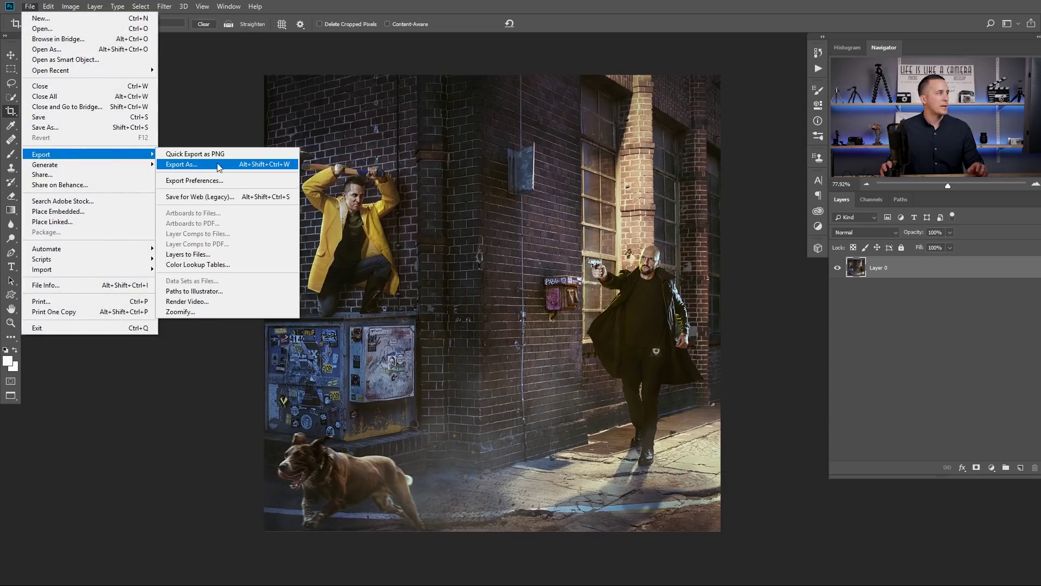
# Open Save for Web (Legacy) with the JPEG High preset, confirming 1080 px width and Bicubic resampling.
pyautogui.click(238, 197)
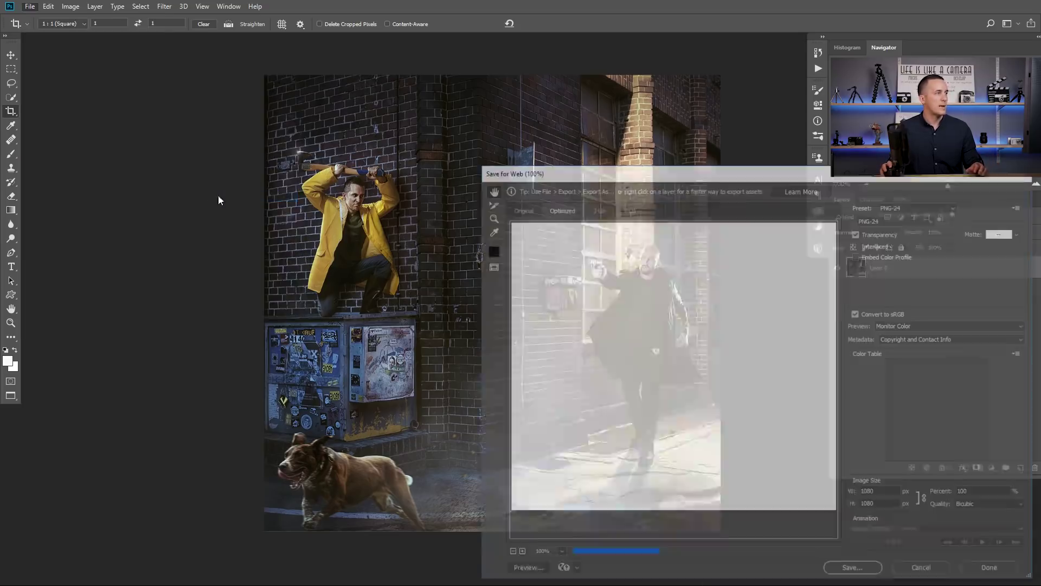
pyautogui.moveTo(624, 170); pyautogui.dragTo(317, 80)
pyautogui.click(603, 118)
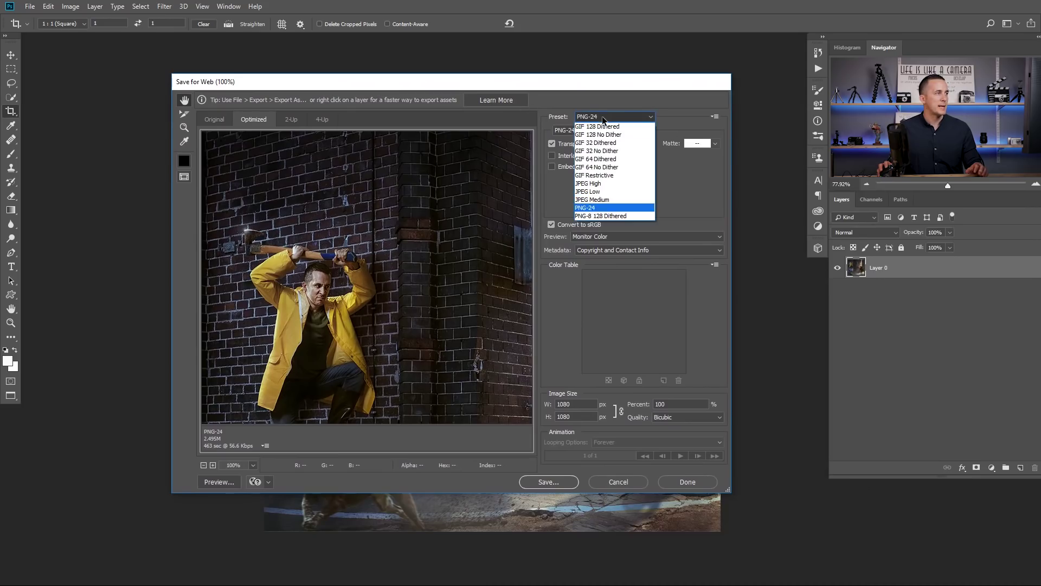
pyautogui.click(599, 185)
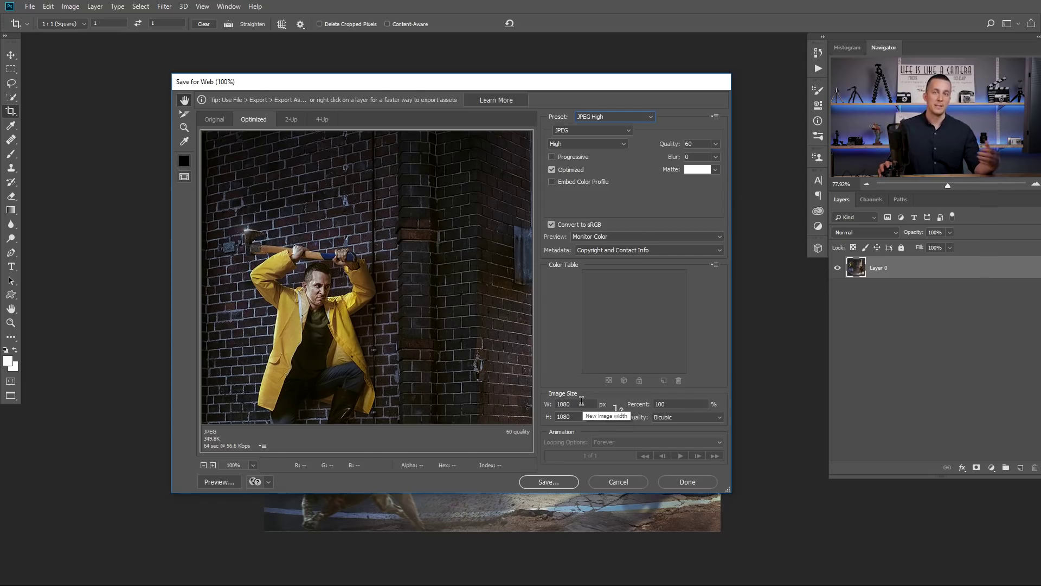
pyautogui.click(580, 403)
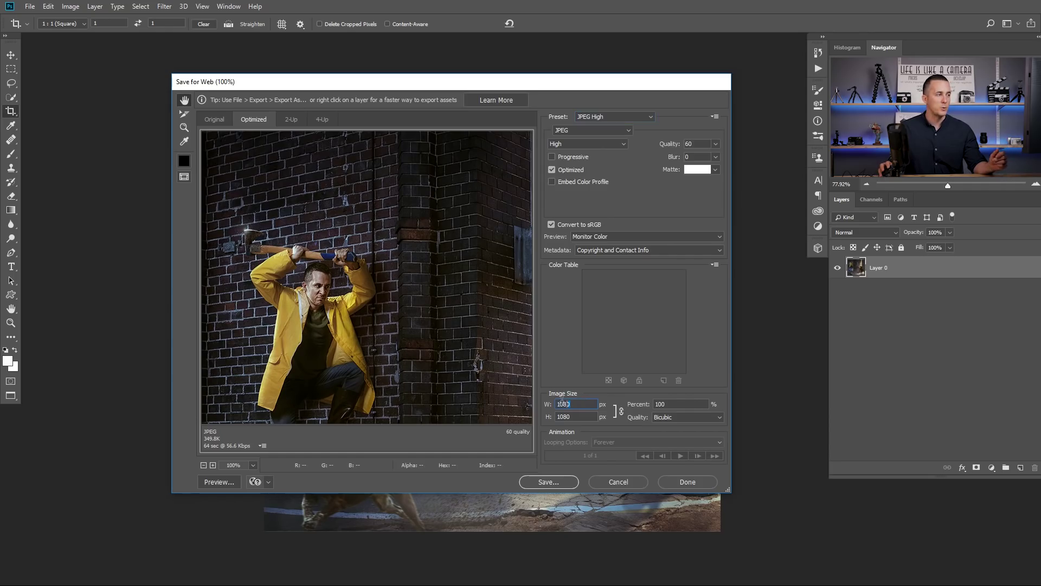
pyautogui.click(677, 417)
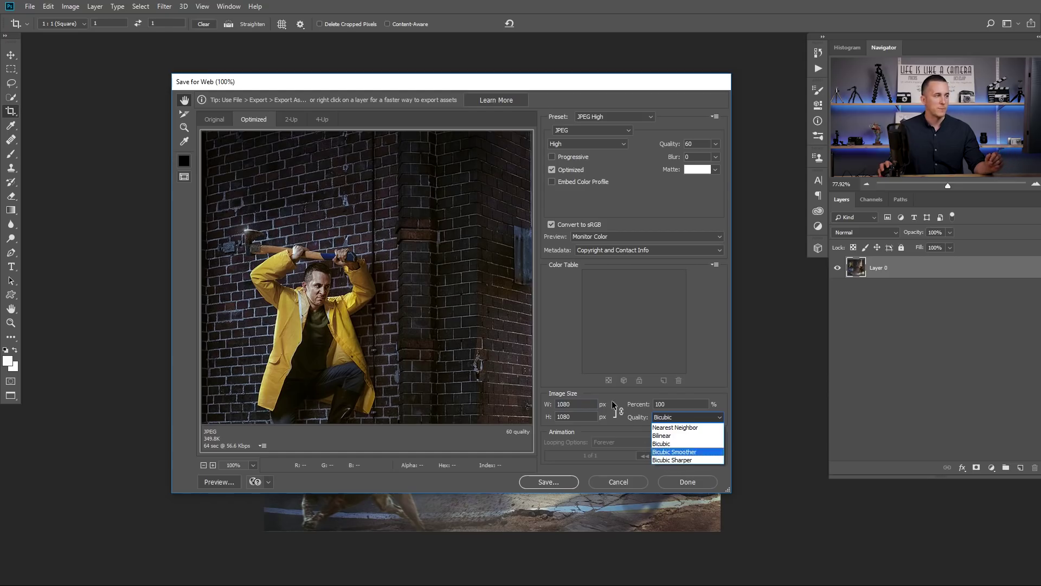
pyautogui.click(578, 366)
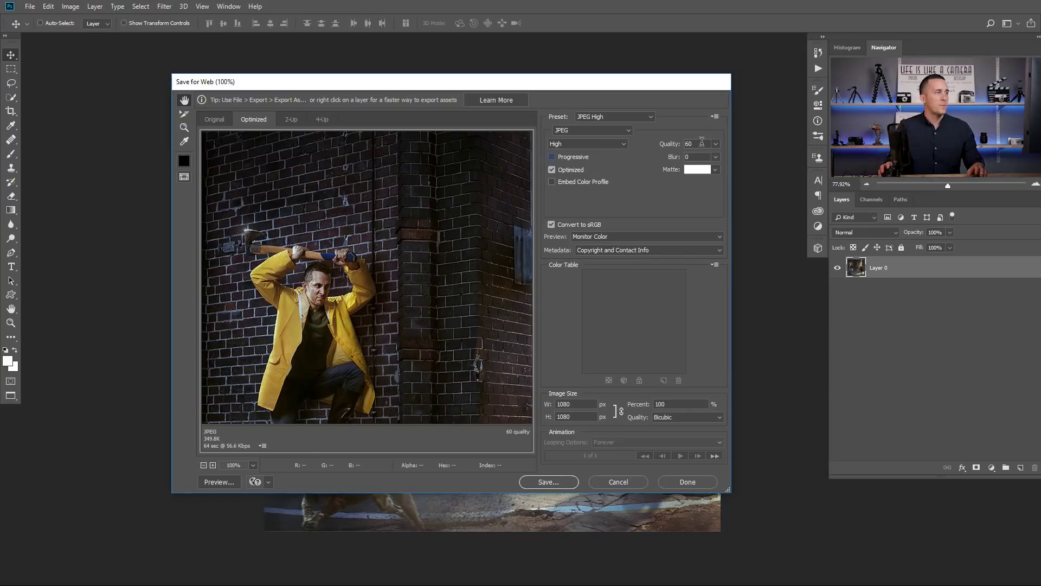
# Compare JPEG quality 76, 80 and 100, then settle on 76 for about 534.5K.
pyautogui.doubleClick(702, 141)
pyautogui.write('76')
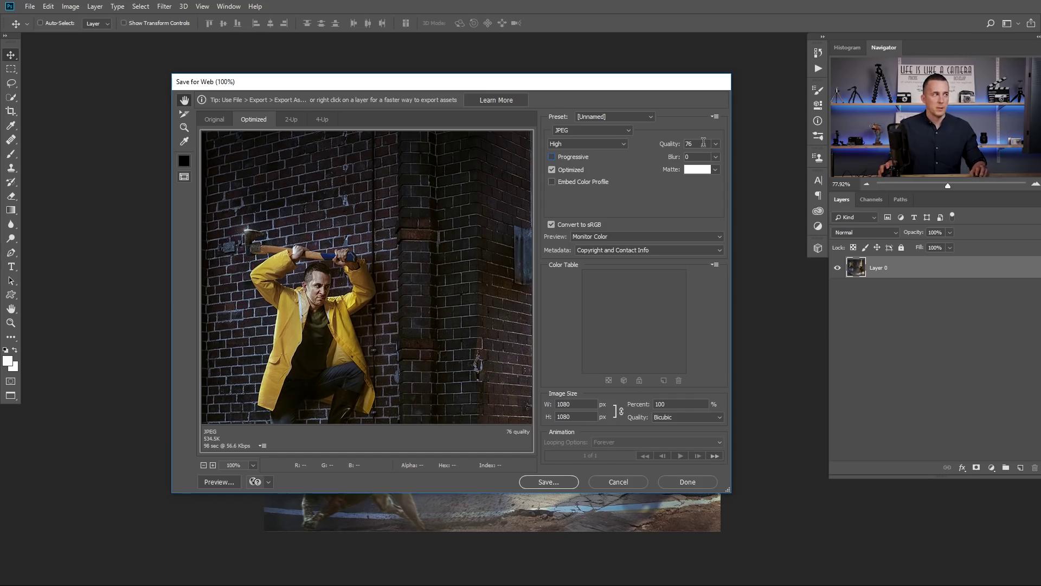
pyautogui.doubleClick(704, 142)
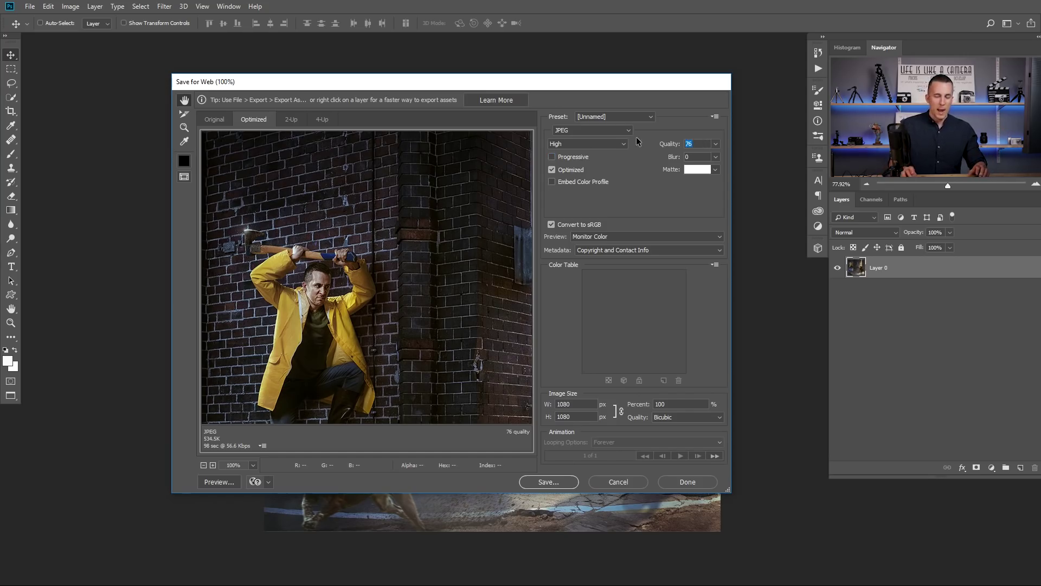
pyautogui.write('80')
pyautogui.press('Tab')
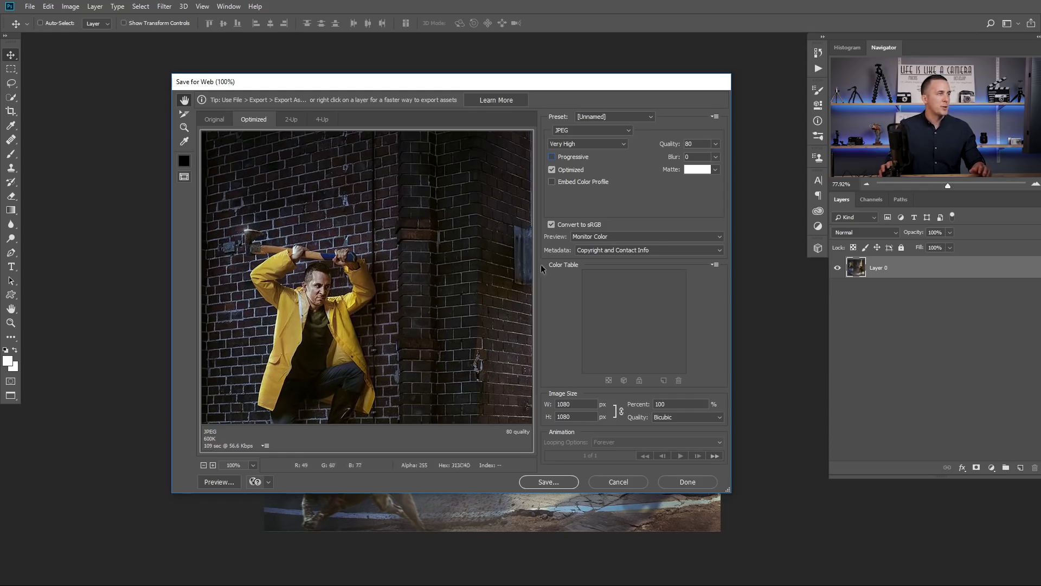
pyautogui.hotkey('shift', 'Tab')
pyautogui.write('100')
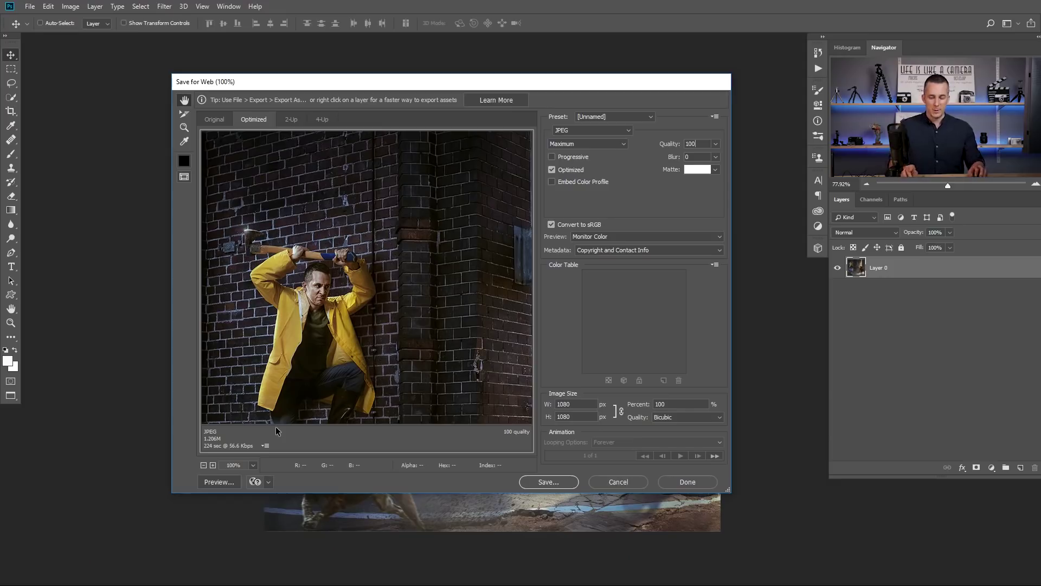
pyautogui.press('BackSpace')
pyautogui.press('BackSpace')
pyautogui.press('BackSpace')
pyautogui.write('76')
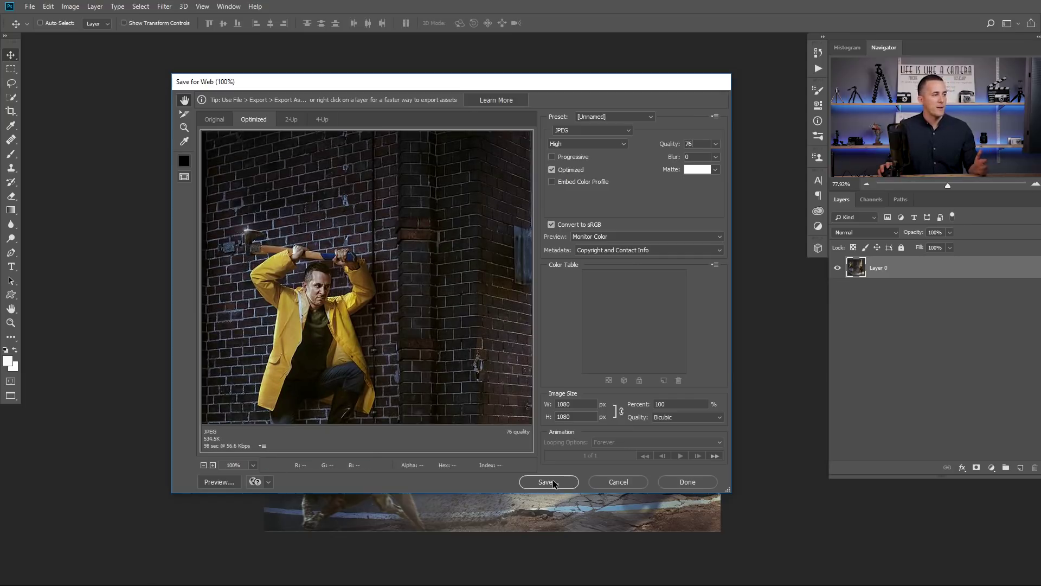
# Discard Save for Web, then set JPG quality to 76% in Export As and cancel.
pyautogui.click(617, 482)
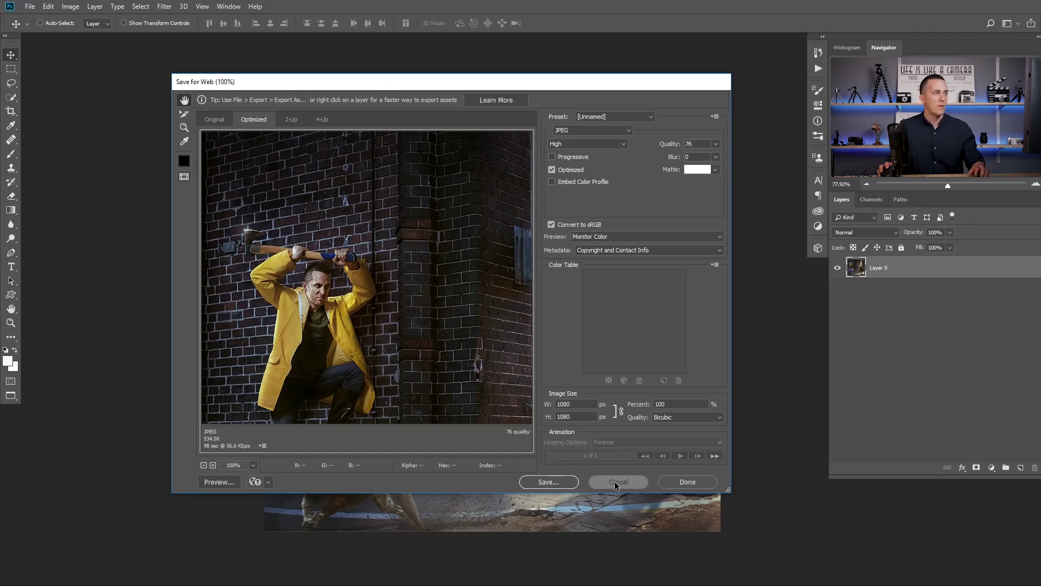
pyautogui.click(31, 7)
pyautogui.moveTo(81, 154)
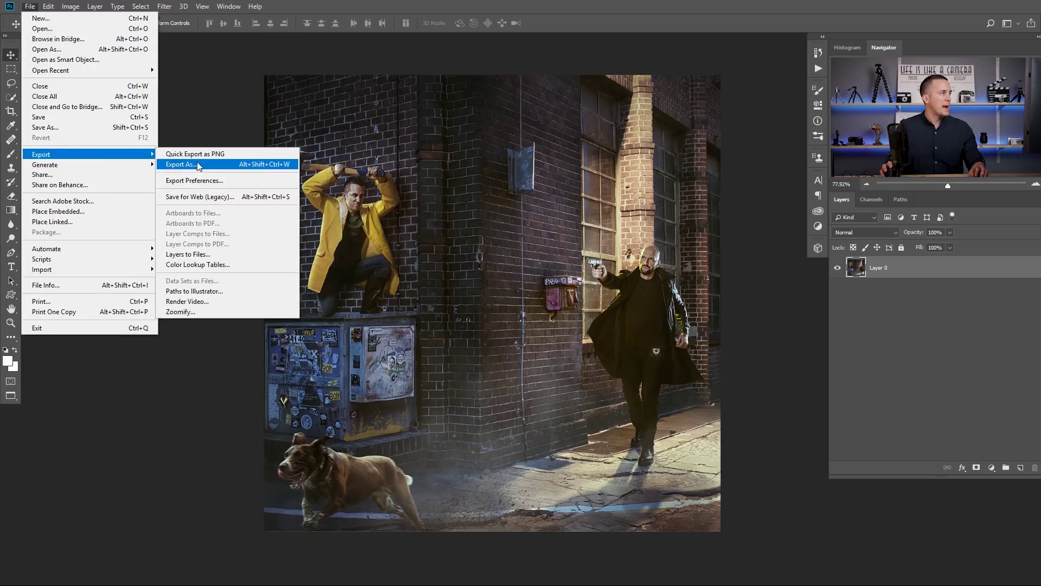
pyautogui.click(181, 165)
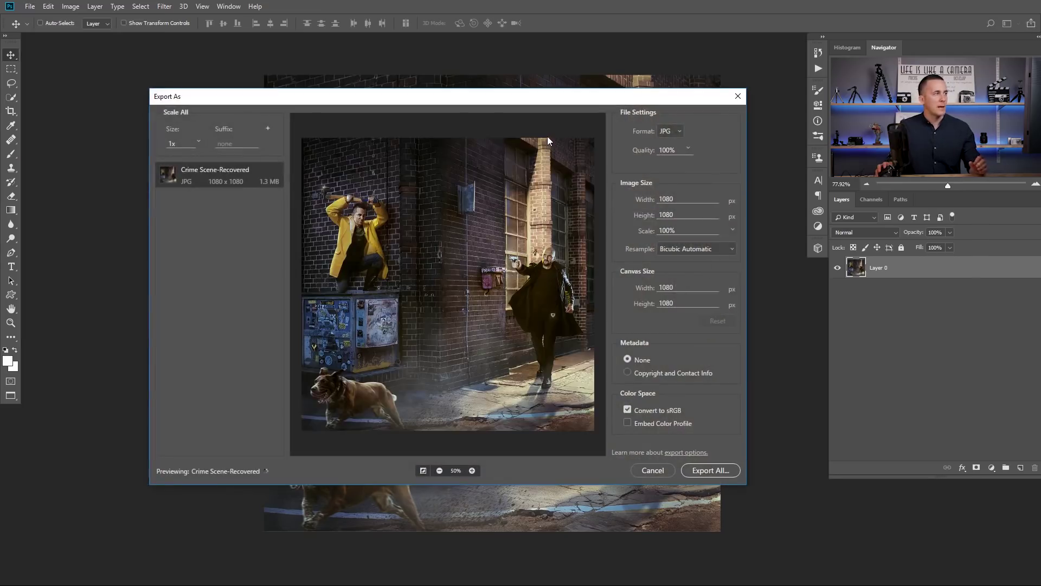
pyautogui.click(682, 132)
pyautogui.click(675, 150)
pyautogui.moveTo(679, 149); pyautogui.dragTo(657, 150)
pyautogui.write('17')
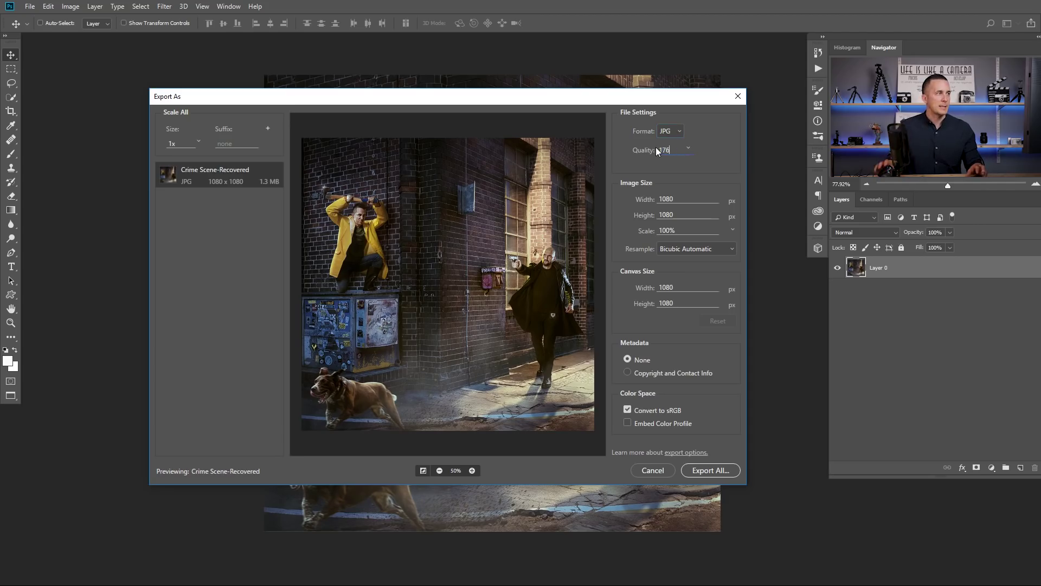
pyautogui.write('6')
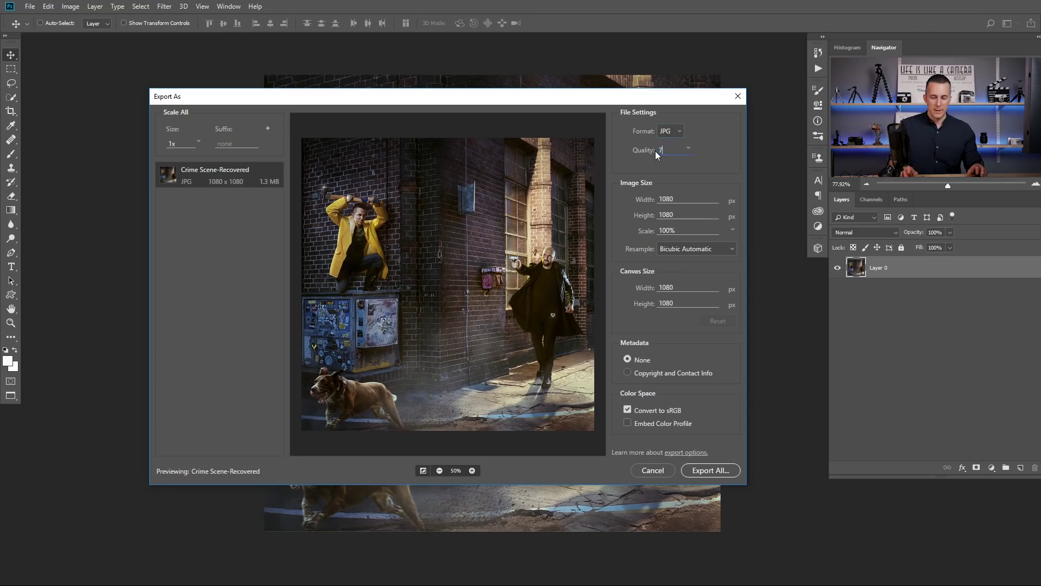
pyautogui.press('Tab')
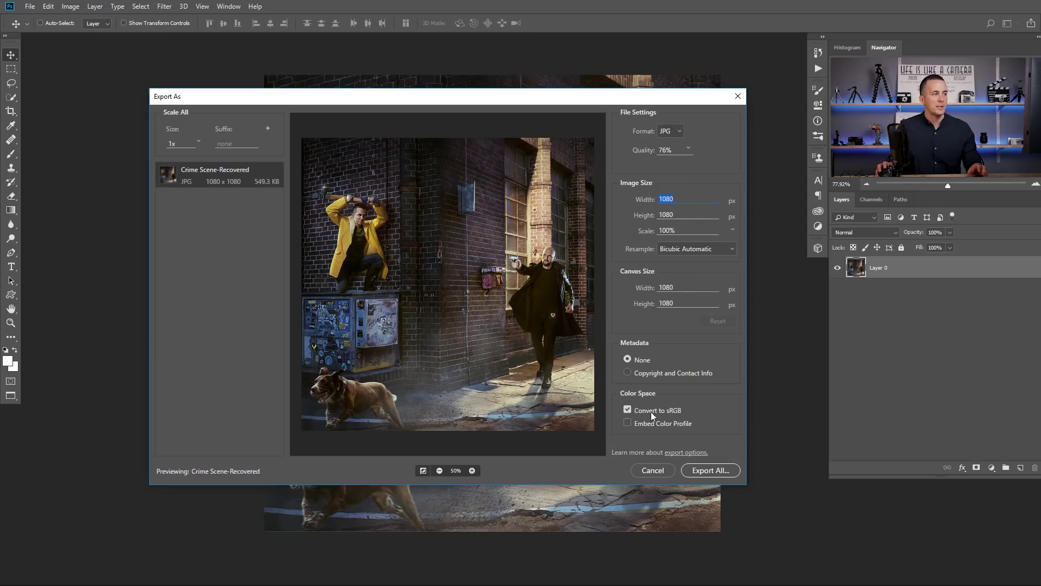
pyautogui.click(661, 471)
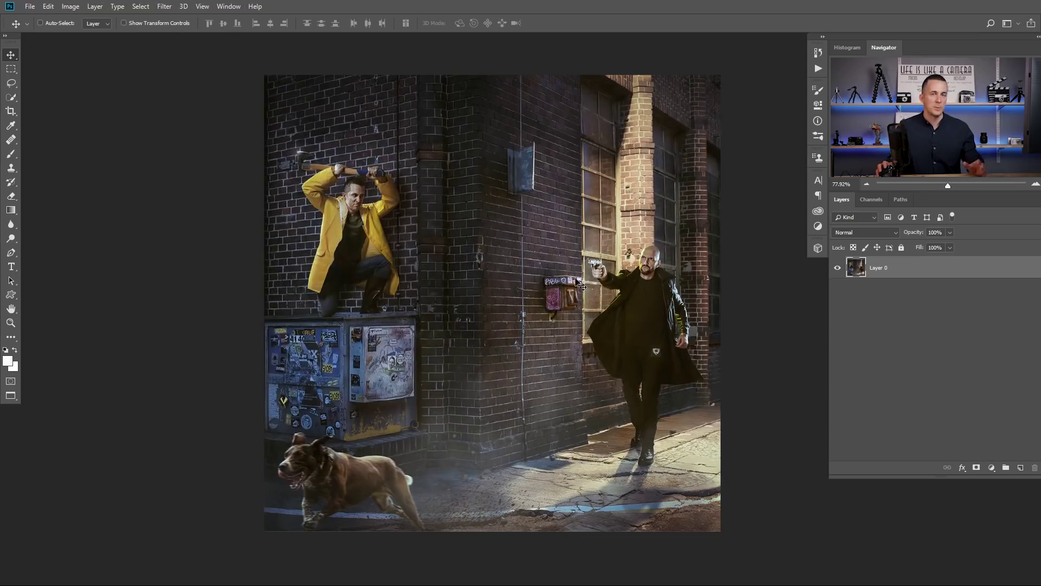
# Convert the composite to sRGB IEC61966-2.1 and switch to the Move tool.
pyautogui.click(43, 8)
pyautogui.click(104, 392)
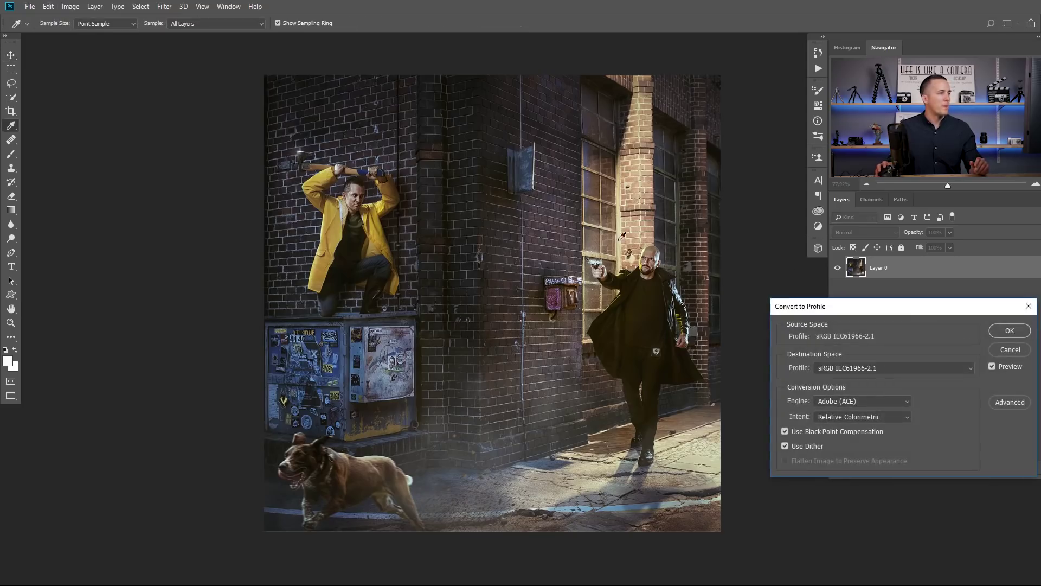
pyautogui.moveTo(922, 309); pyautogui.dragTo(561, 263)
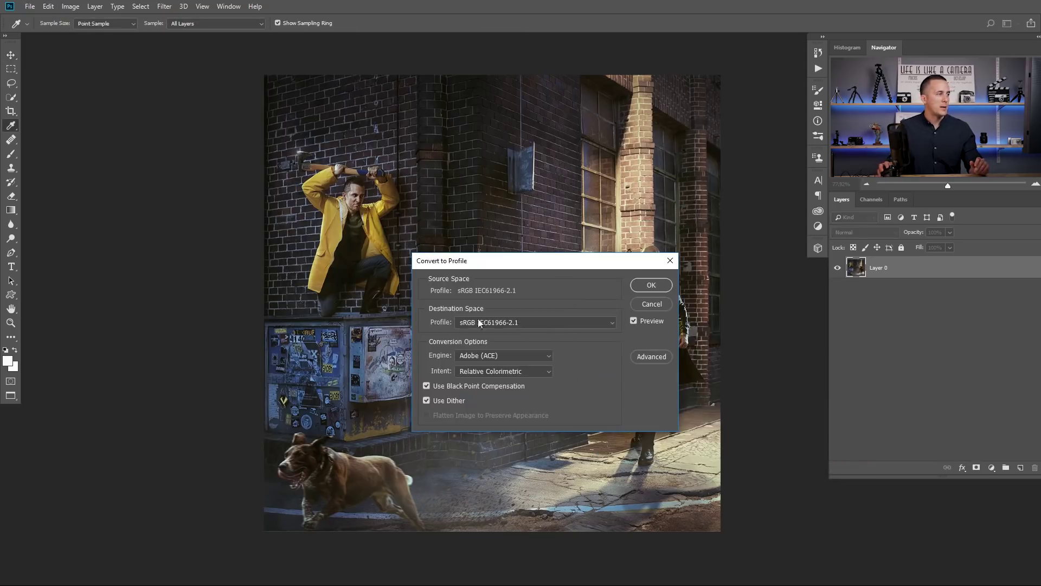
pyautogui.click(496, 322)
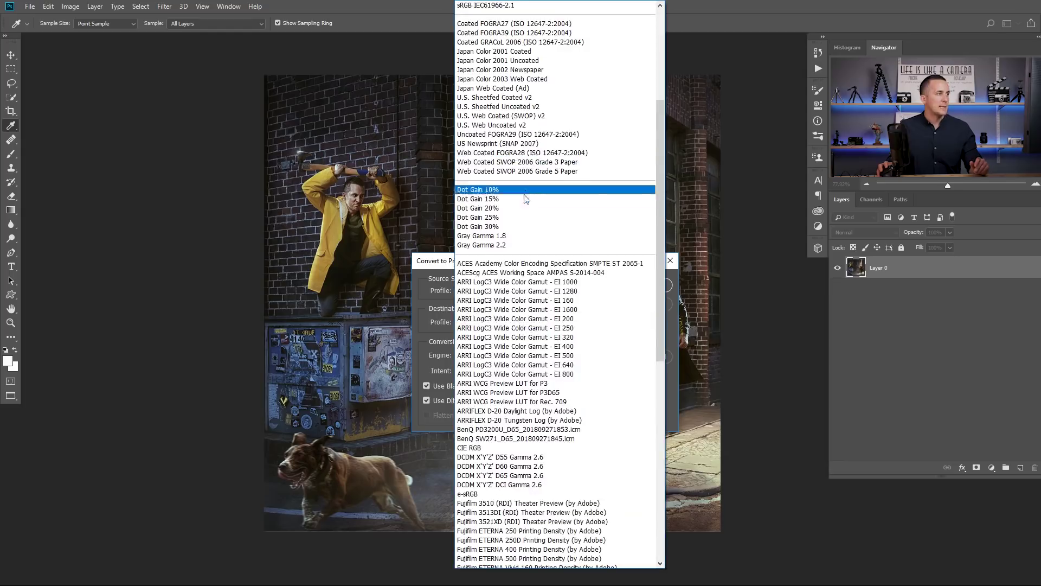
pyautogui.scroll(5, 535, 110)
pyautogui.click(542, 76)
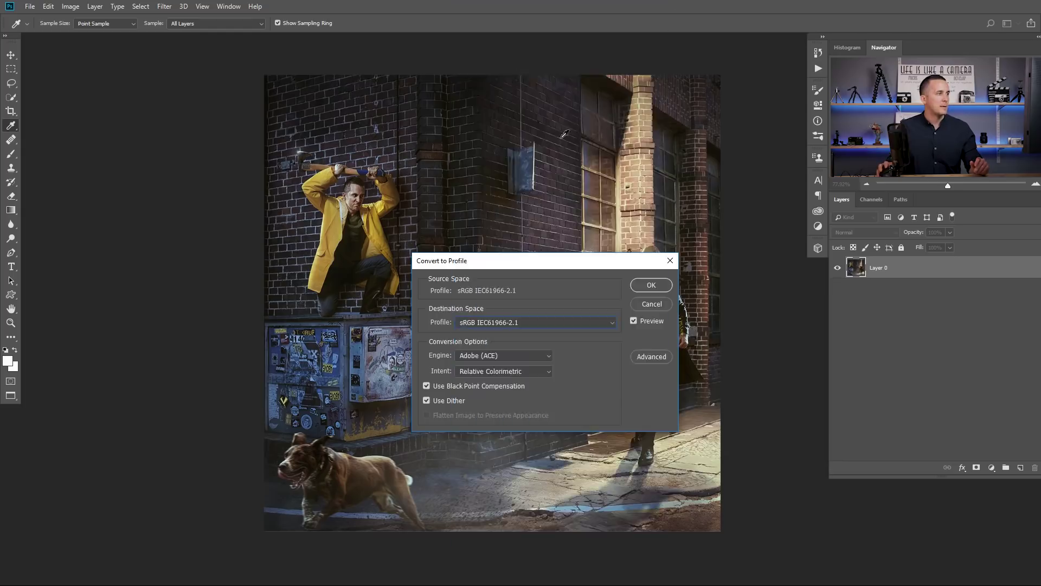
pyautogui.click(666, 289)
pyautogui.press('v')
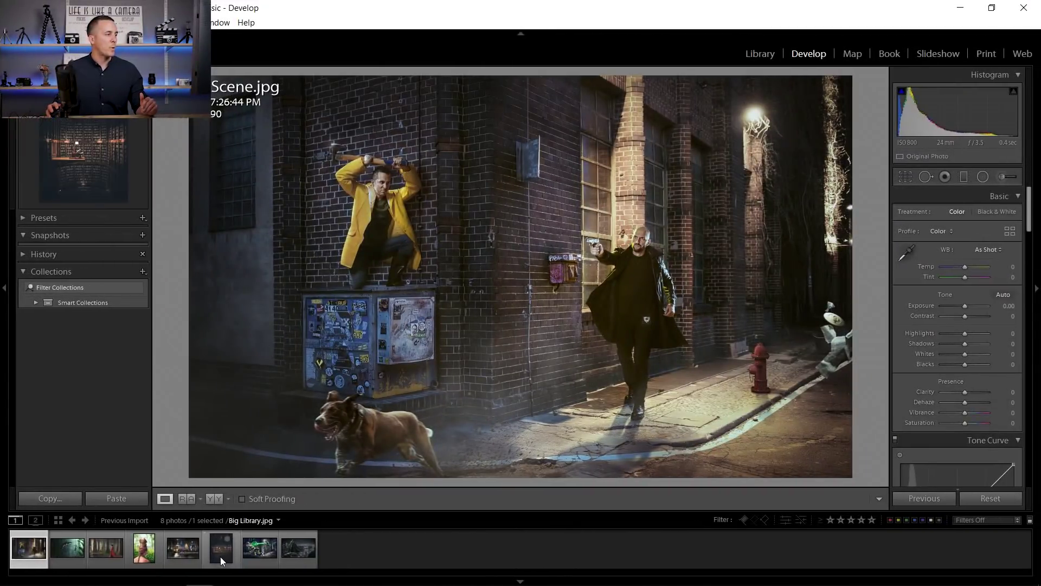
# Show Big Library.jpg in Develop and cycle its info overlay to see 3375 × 4500.
pyautogui.click(218, 555)
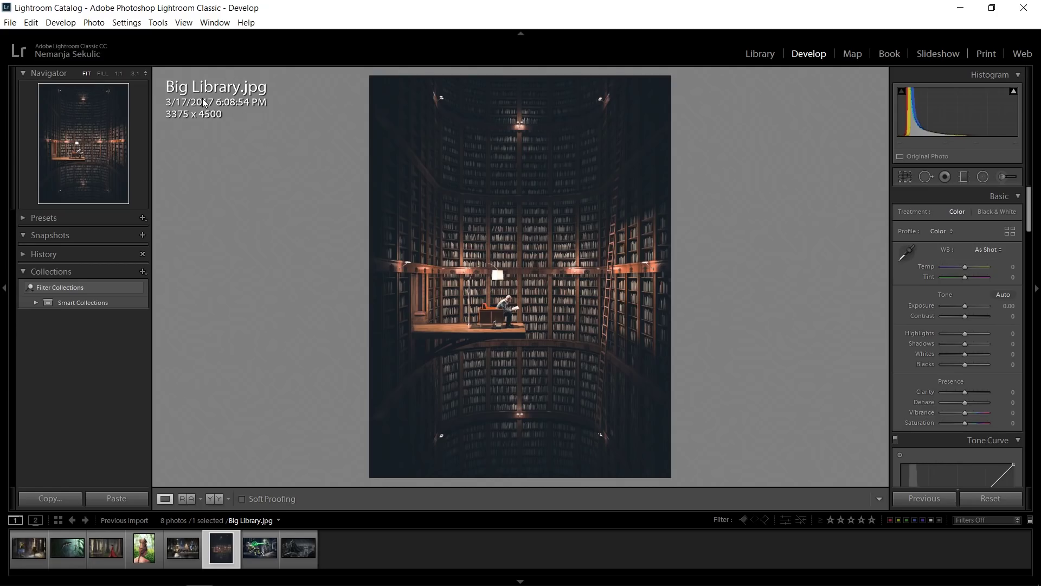
pyautogui.press('i')
pyautogui.press('i')
pyautogui.press('i')
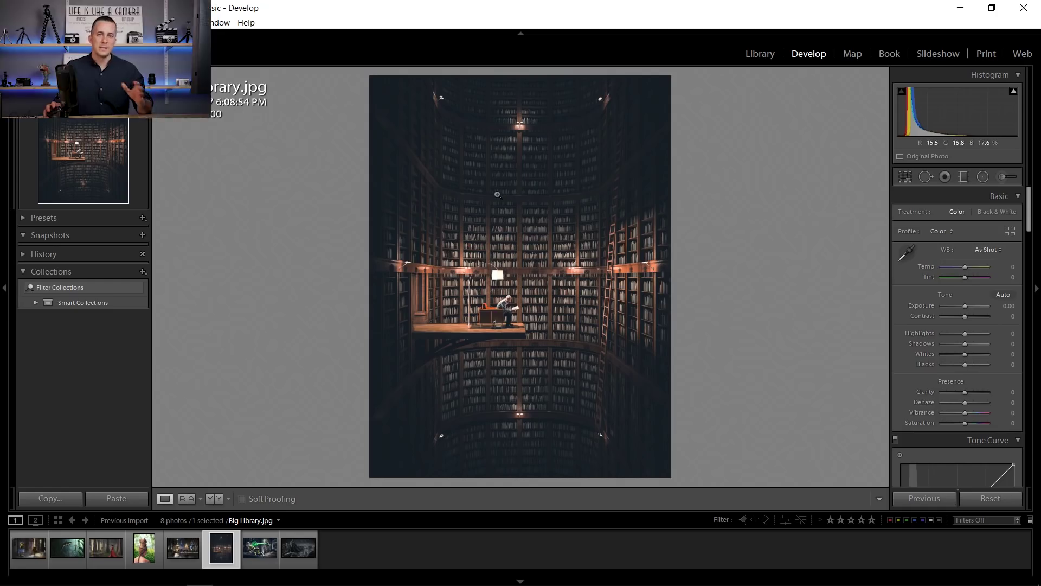
# Crop Big Library.jpg to 4 x 5 / 8 x 10, nudge it slightly, and commit.
pyautogui.click(906, 177)
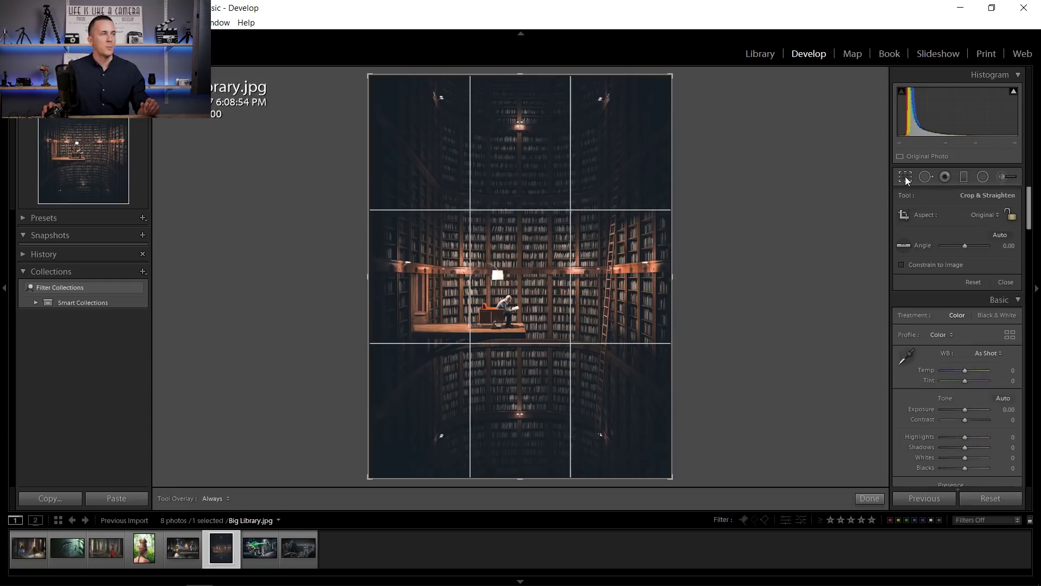
pyautogui.click(996, 214)
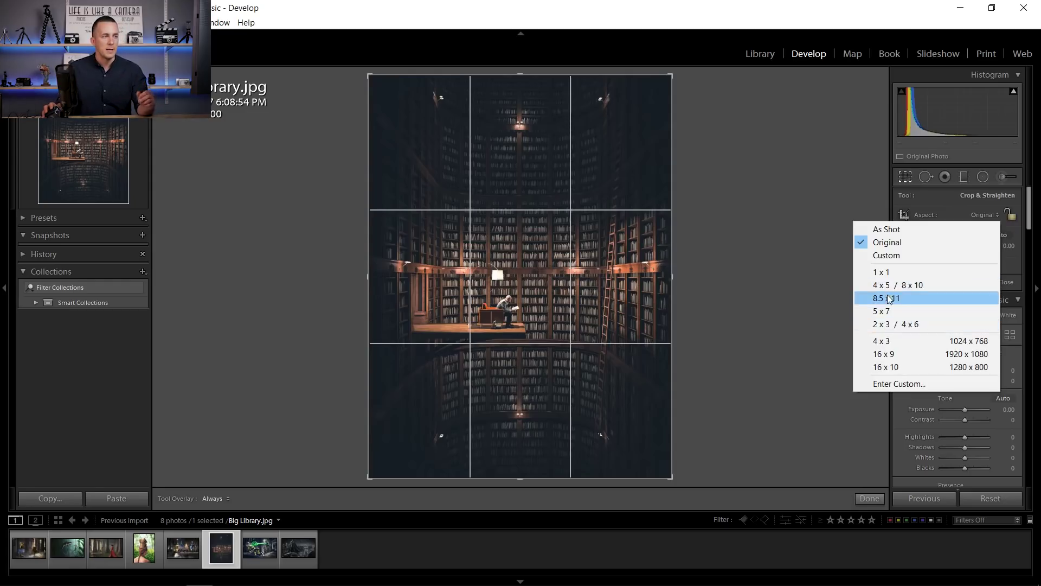
pyautogui.click(890, 383)
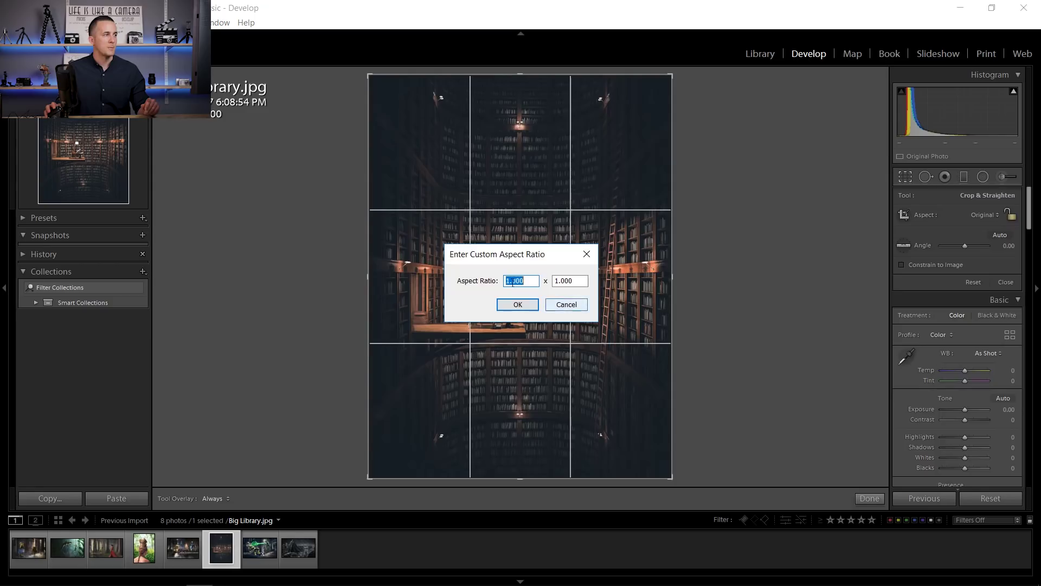
pyautogui.click(565, 304)
pyautogui.click(980, 215)
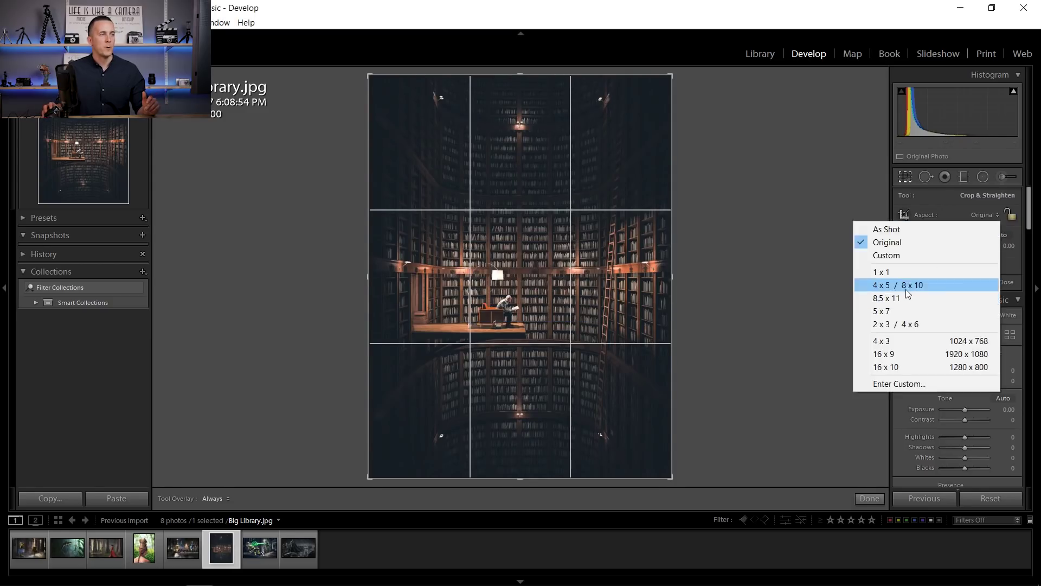
pyautogui.click(905, 286)
pyautogui.moveTo(605, 287); pyautogui.dragTo(605, 290)
pyautogui.press('Return')
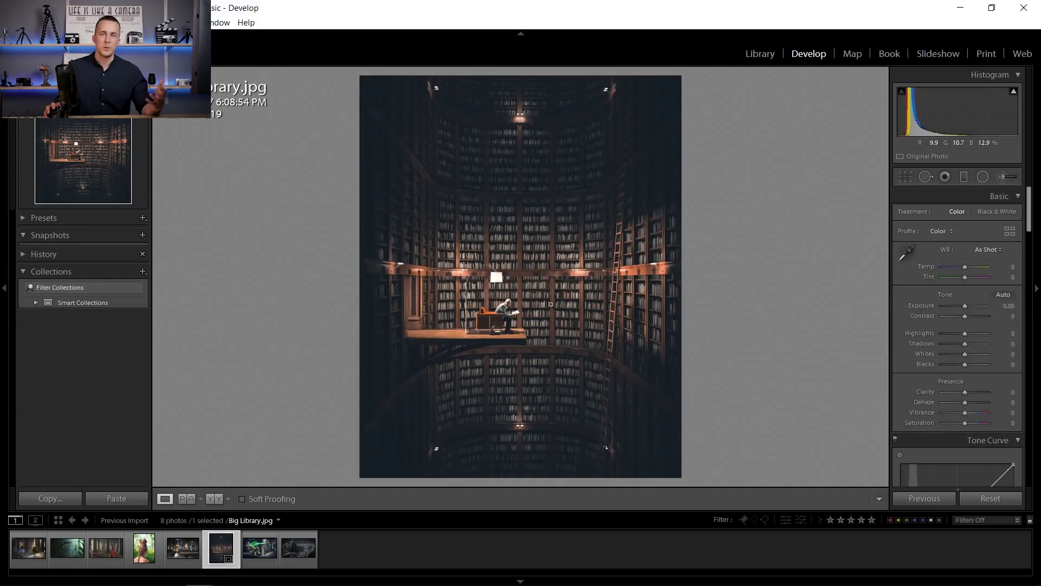
# Open the Export dialog for the library photo from its context menu.
pyautogui.rightClick(524, 247)
pyautogui.moveTo(624, 527)
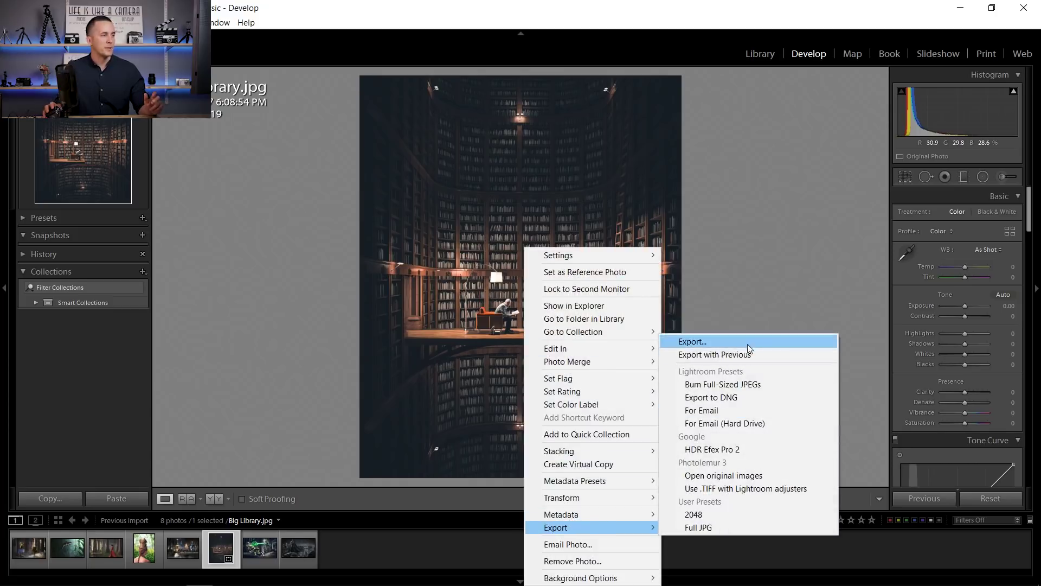
pyautogui.click(695, 344)
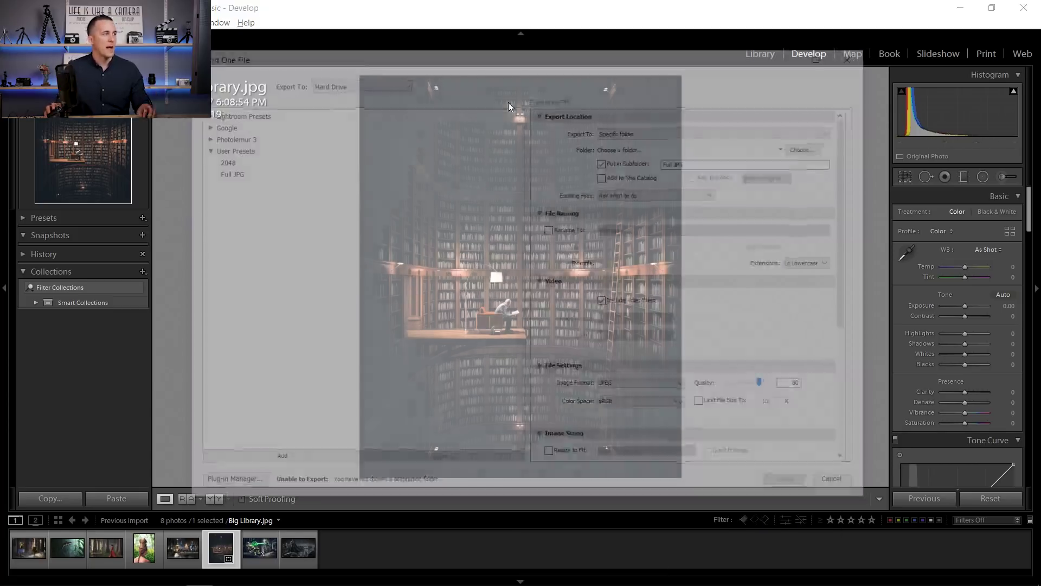
pyautogui.click(675, 165)
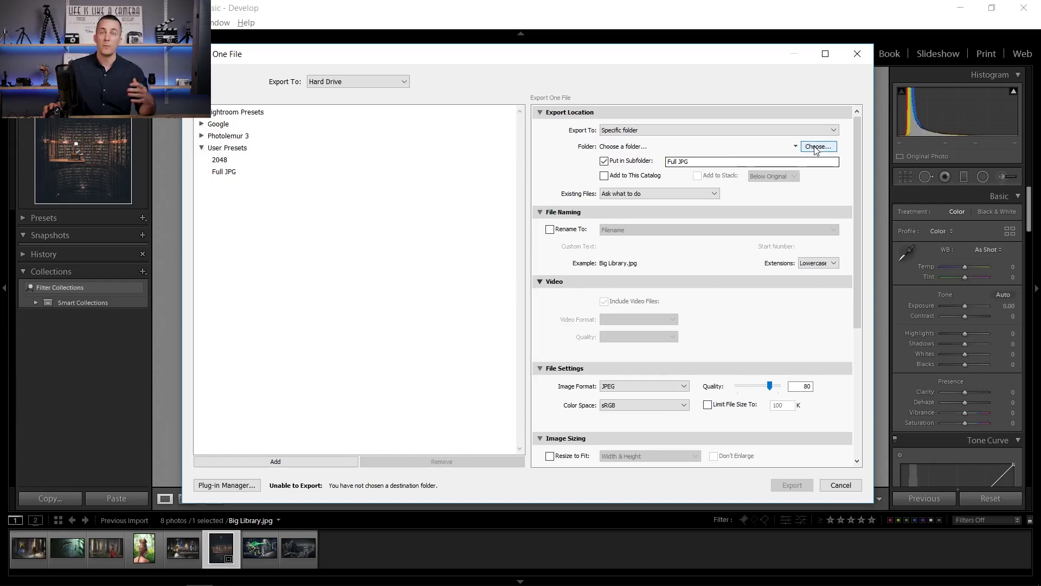
# Export to the original photo's folder, in a subfolder renamed from 'Full JPG' to 'Instagram'.
pyautogui.click(716, 132)
pyautogui.click(657, 157)
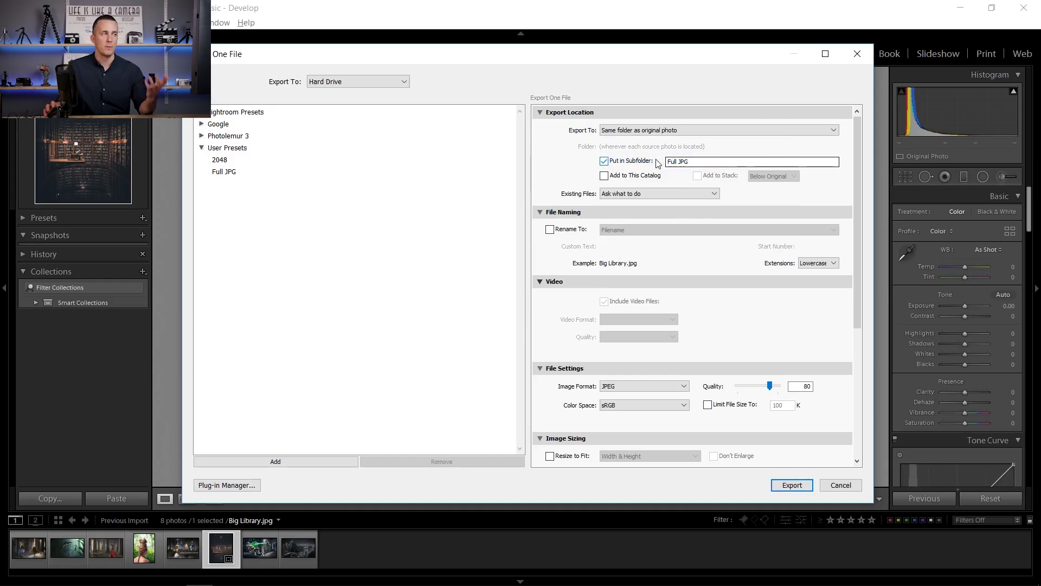
pyautogui.click(709, 159)
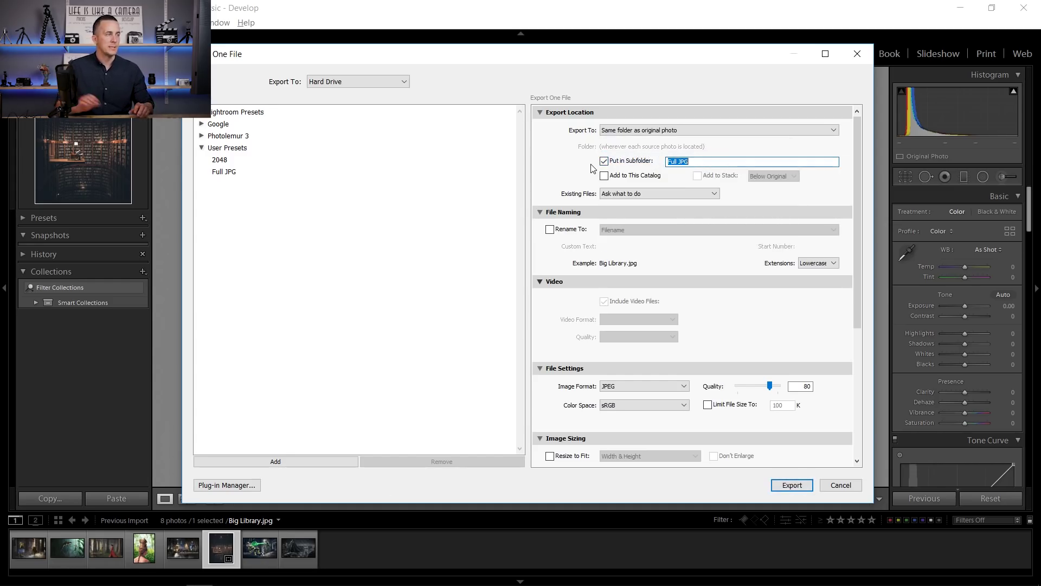
pyautogui.press('BackSpace')
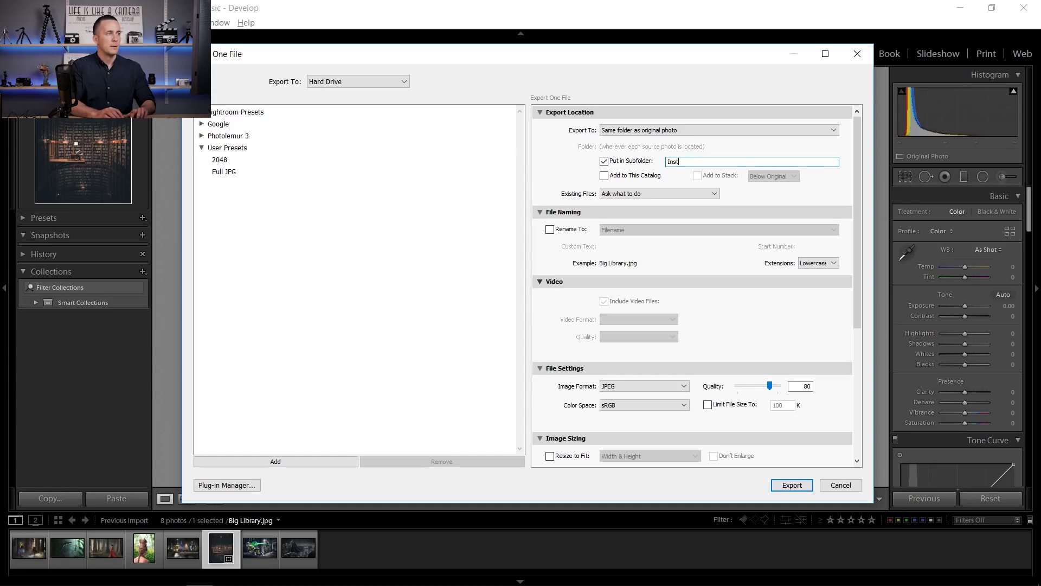
pyautogui.write('Instagram')
pyautogui.press('Tab')
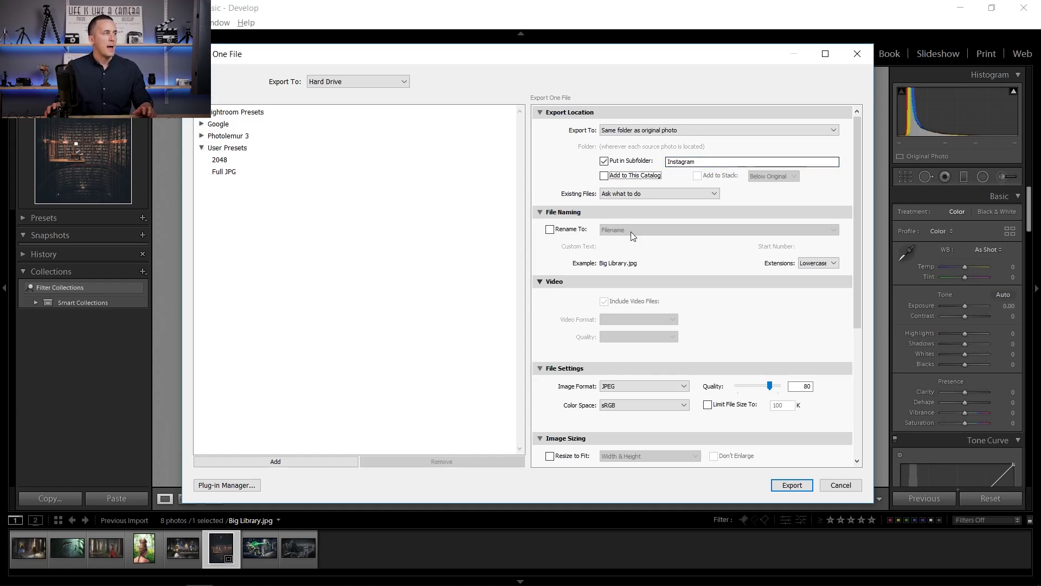
# Change the File Settings JPEG quality from 80 to 76.
pyautogui.scroll(-4, 605, 235)
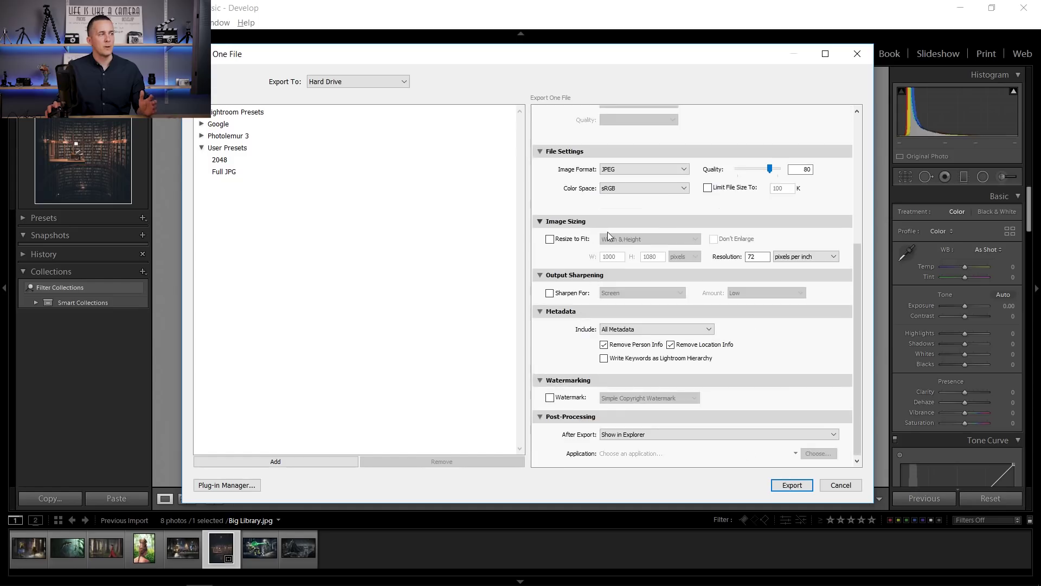
pyautogui.moveTo(854, 277); pyautogui.dragTo(854, 208)
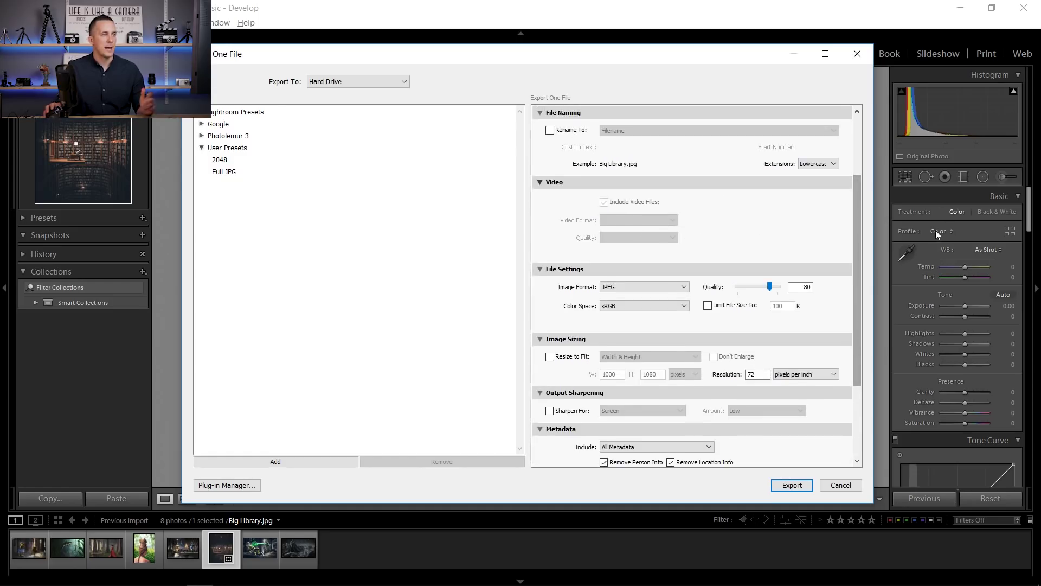
pyautogui.moveTo(855, 235); pyautogui.dragTo(854, 287)
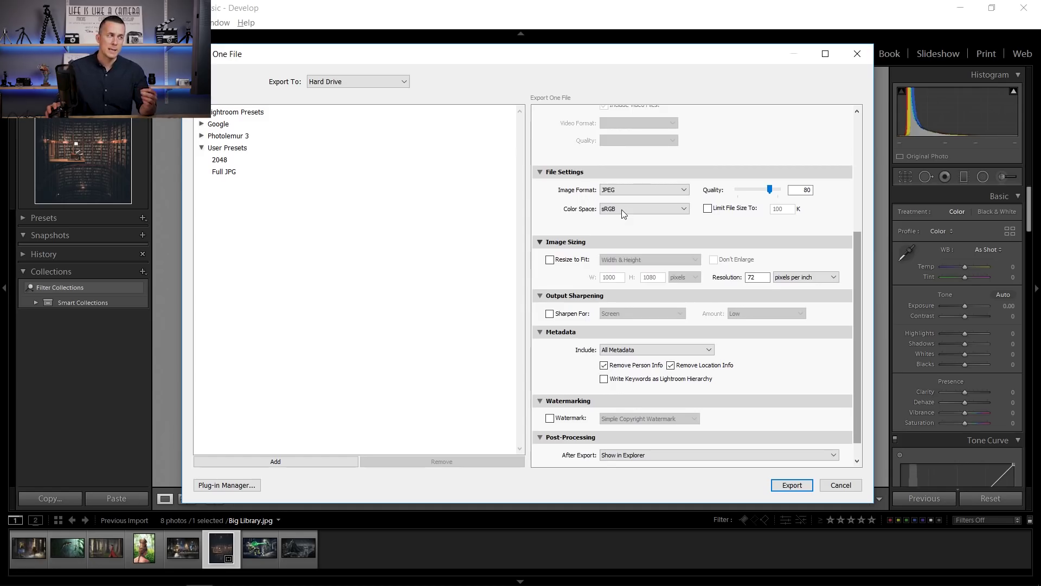
pyautogui.doubleClick(798, 187)
pyautogui.write('76')
pyautogui.press('Tab')
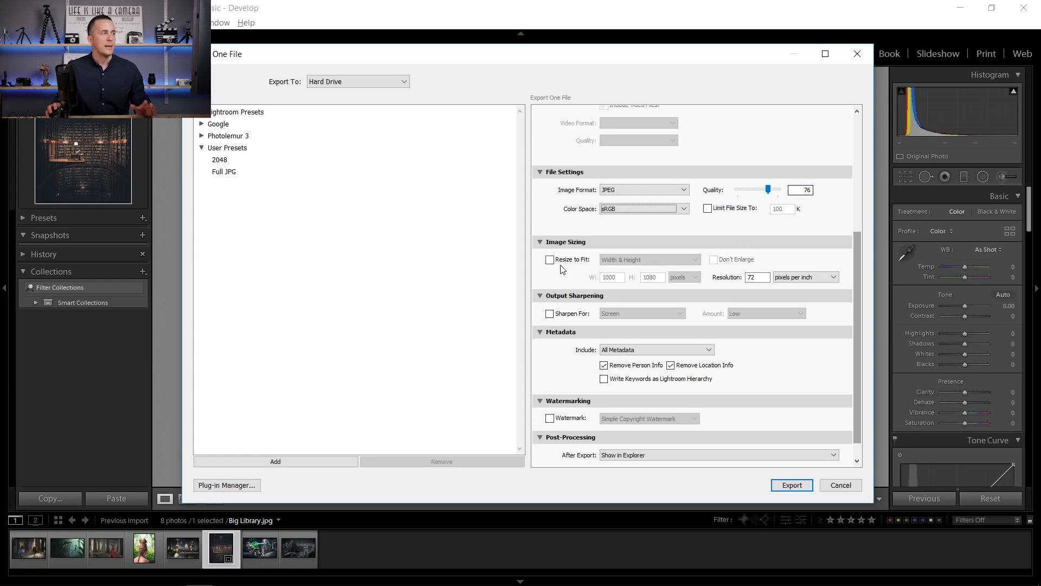
# Enable Resize to Fit using Short Edge at 1080 pixels.
pyautogui.click(566, 261)
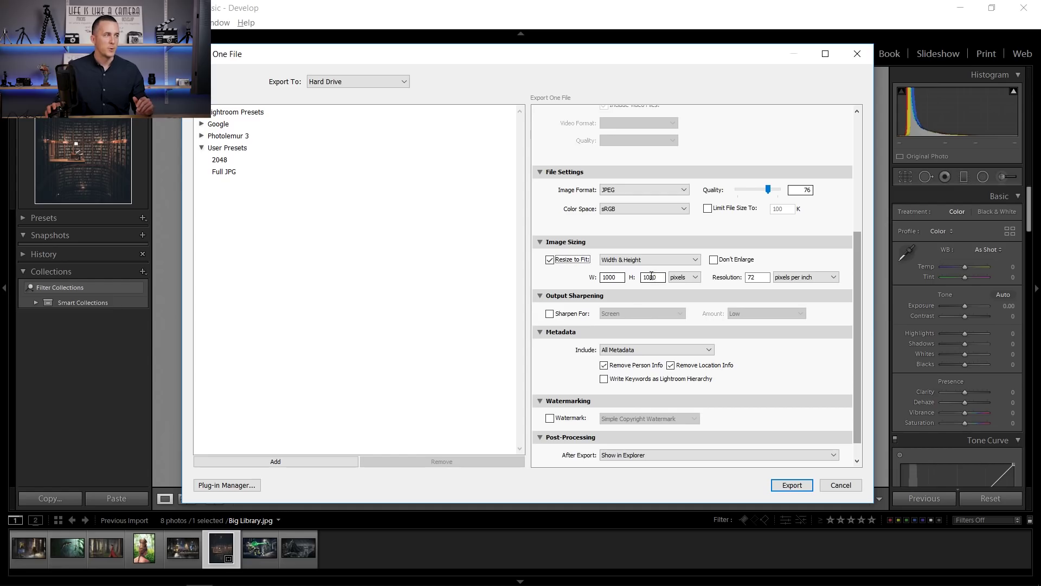
pyautogui.click(642, 261)
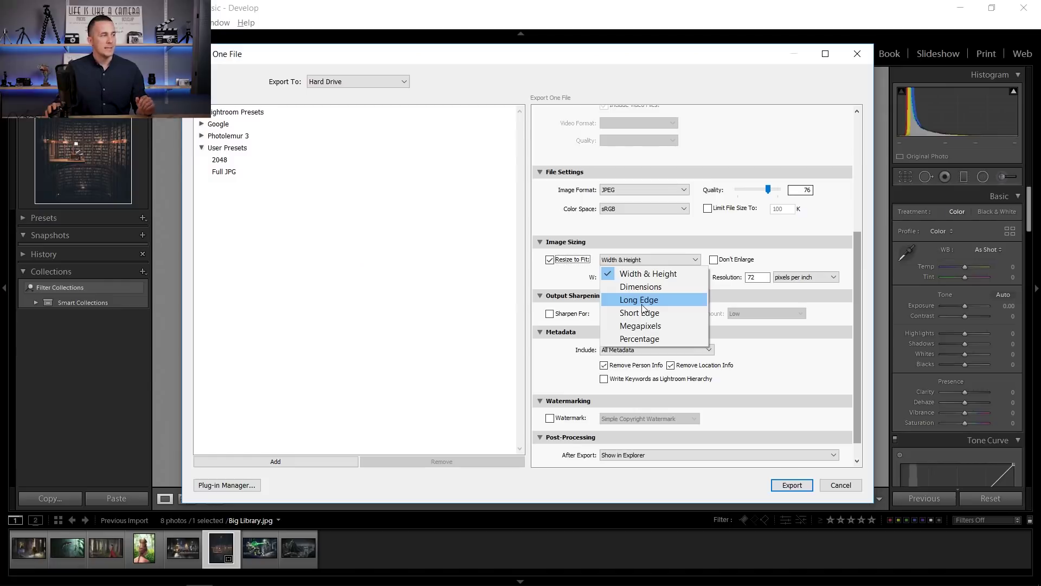
pyautogui.click(643, 317)
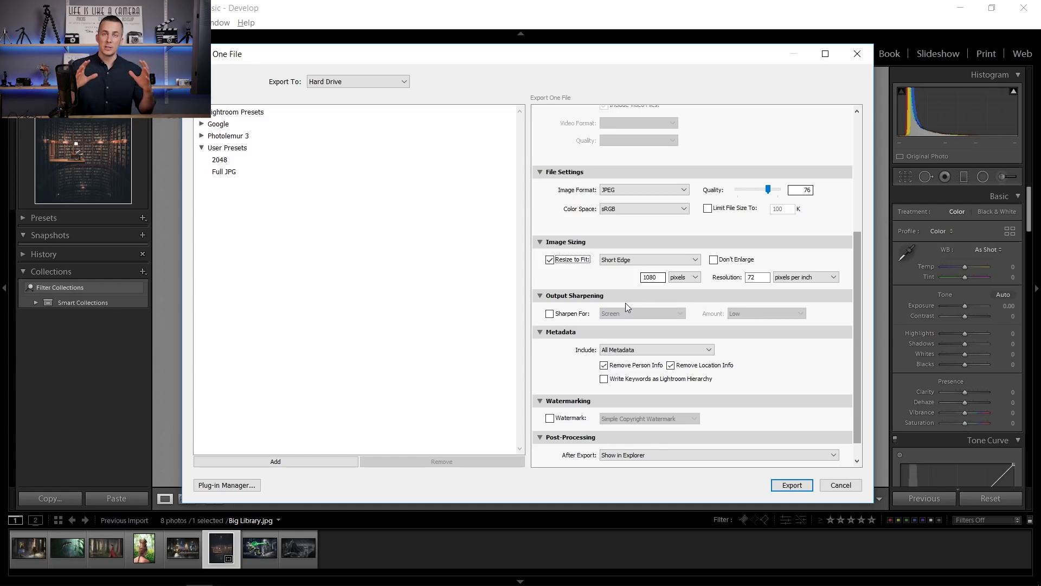
pyautogui.click(629, 260)
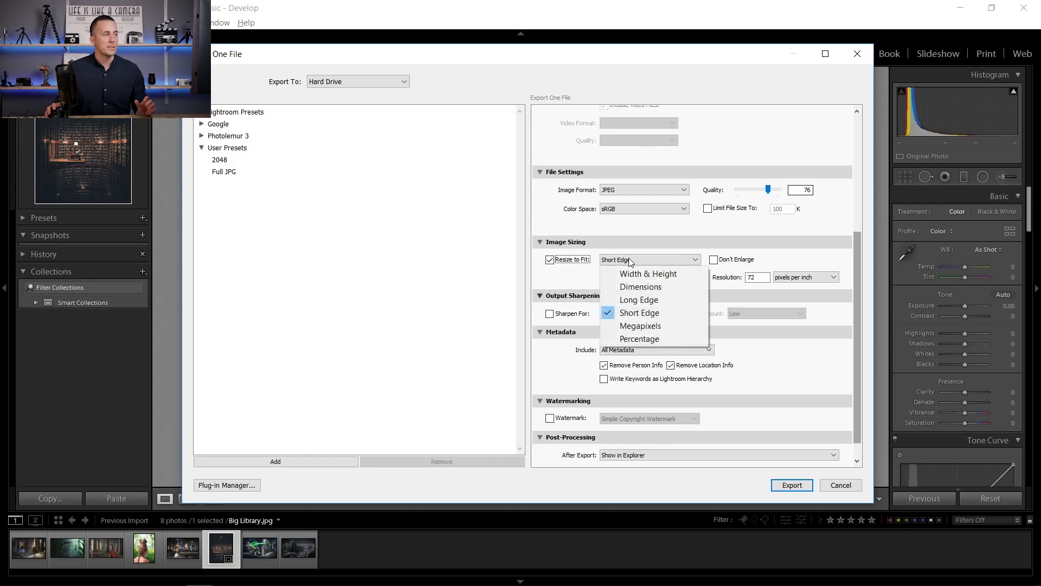
pyautogui.click(631, 301)
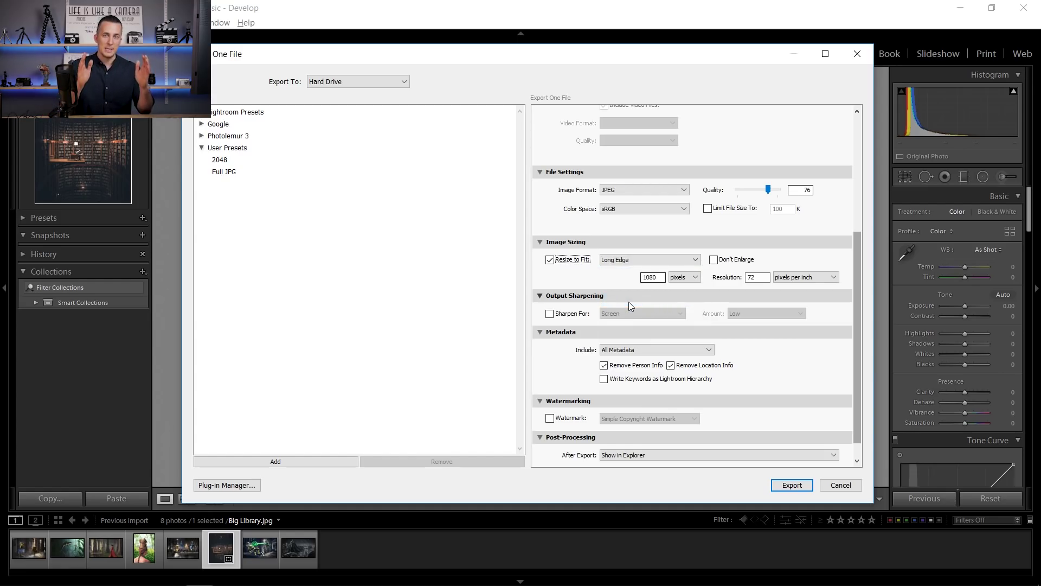
pyautogui.click(643, 260)
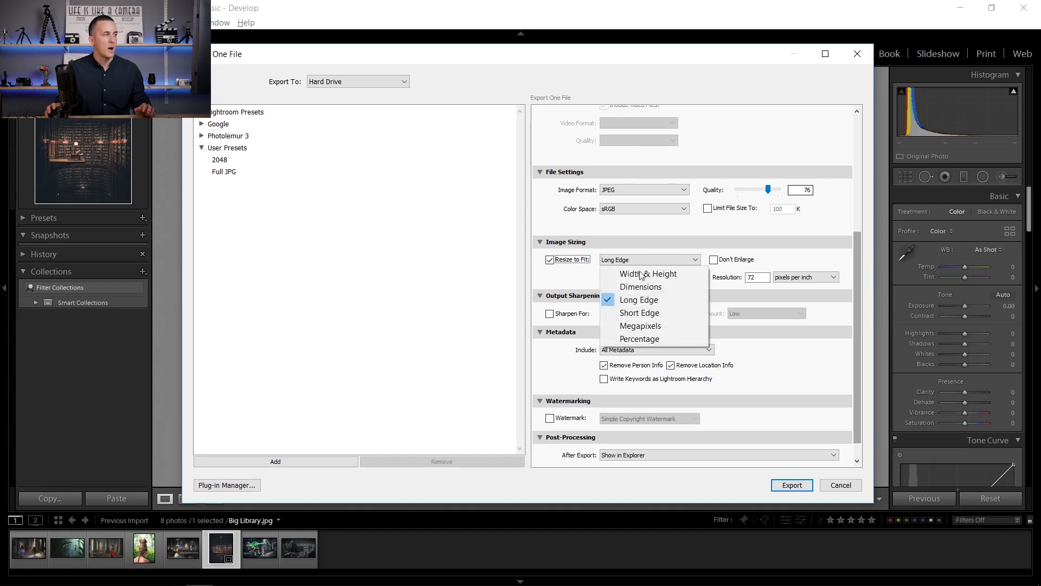
pyautogui.click(642, 310)
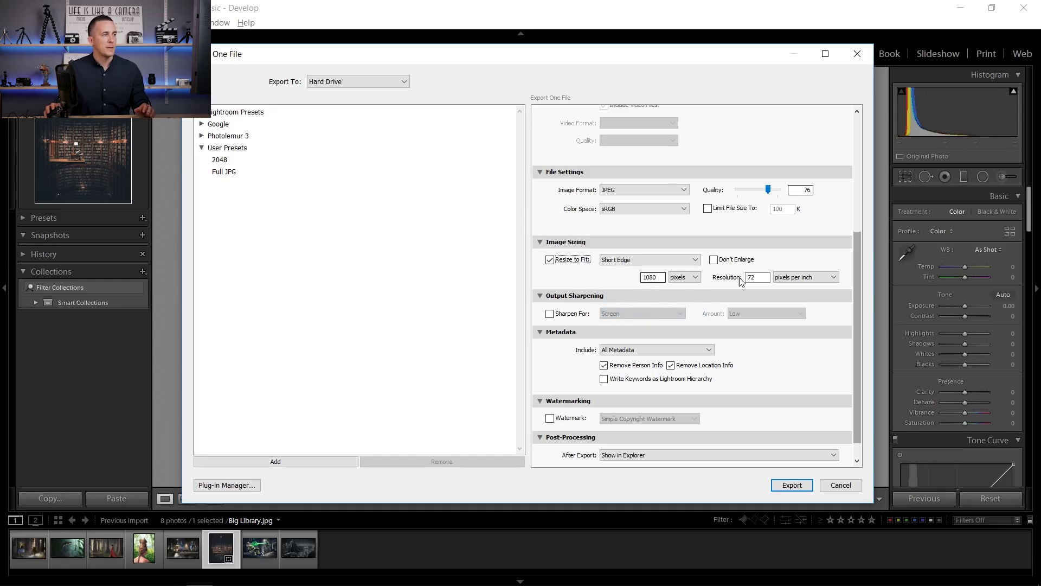
# Leave output sharpening off and export the photo.
pyautogui.click(550, 313)
pyautogui.click(765, 314)
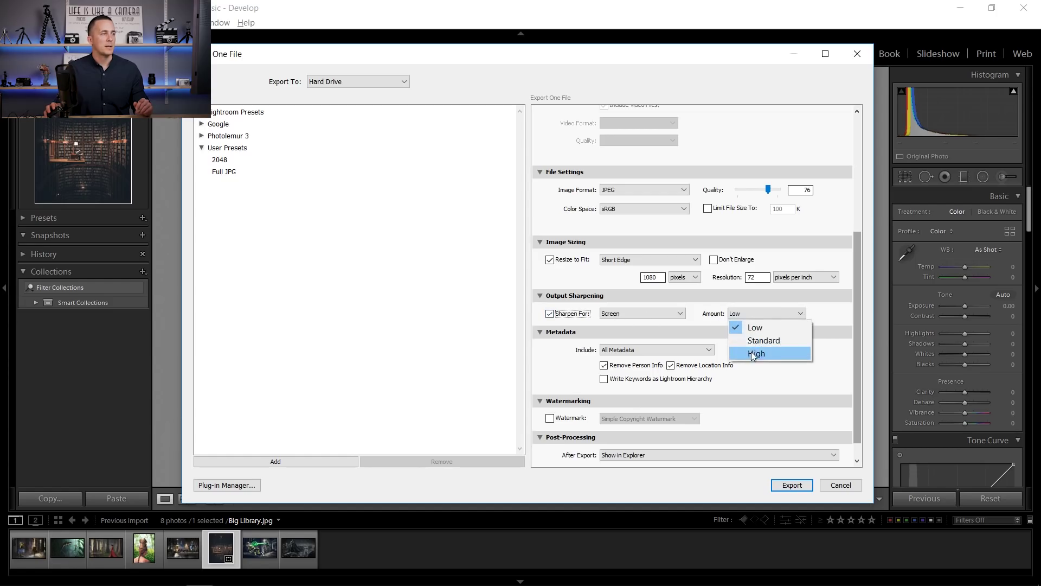
pyautogui.click(582, 315)
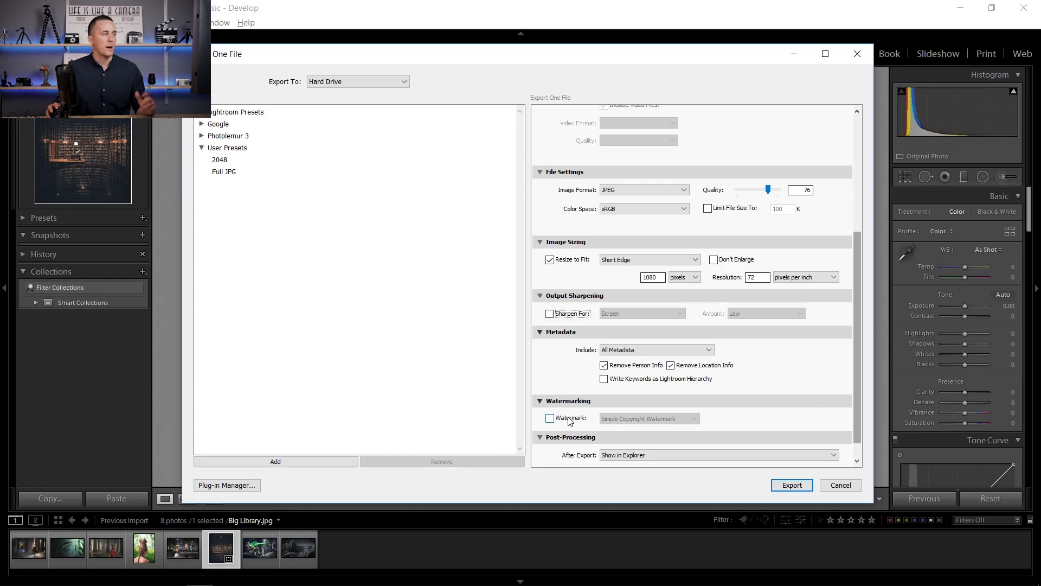
pyautogui.click(793, 485)
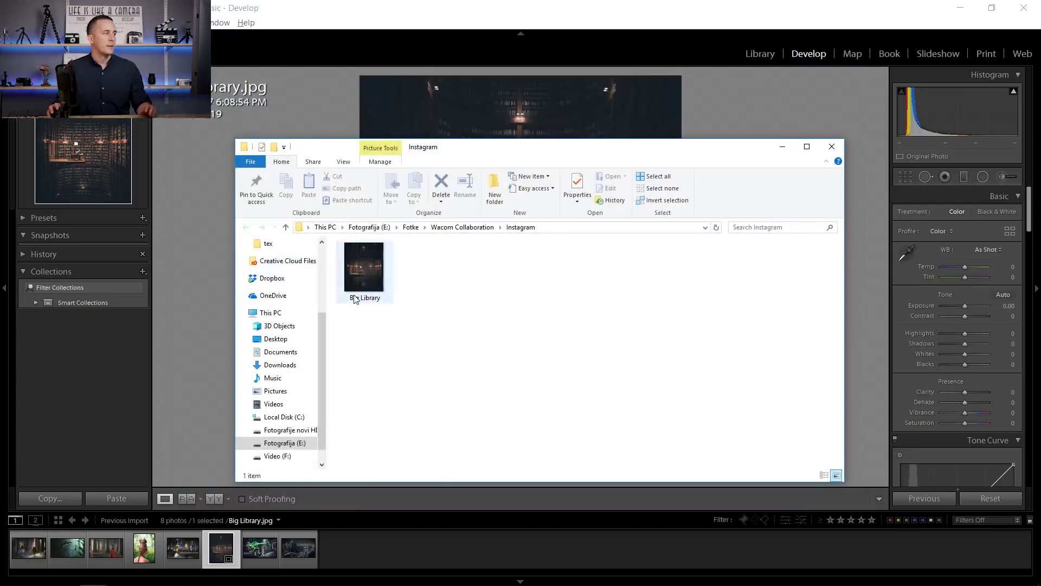
# Open the exported Big Library JPEG in Photoshop and confirm it is 1080 × 1350 px.
pyautogui.moveTo(360, 274); pyautogui.dragTo(639, 23)
pyautogui.hotkey('alt', 'Tab')
pyautogui.press('Tab')
pyautogui.hotkey('ctrl', 'alt', 'i')
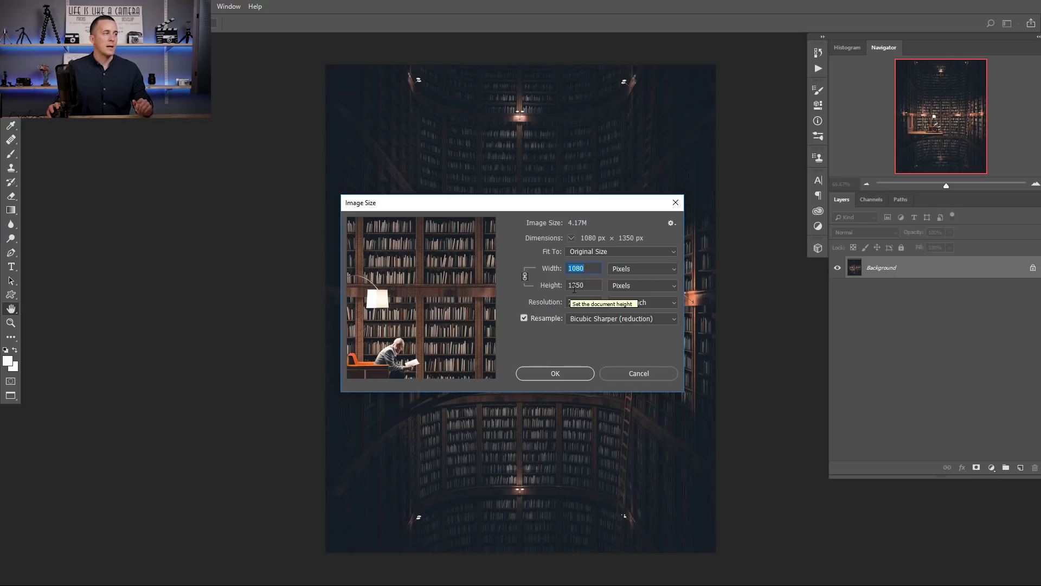
pyautogui.click(635, 374)
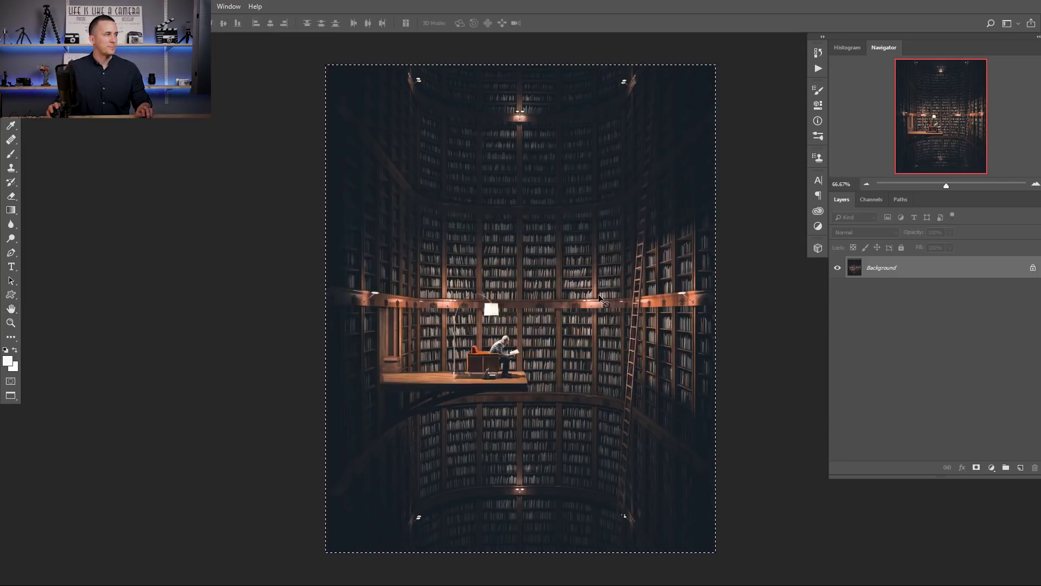
# Paste the library photo into the Instagram mockup, clip it to the post frame, and scale it down.
pyautogui.hotkey('ctrl', 'Tab')
pyautogui.hotkey('ctrl', 'Tab')
pyautogui.hotkey('ctrl', 'v')
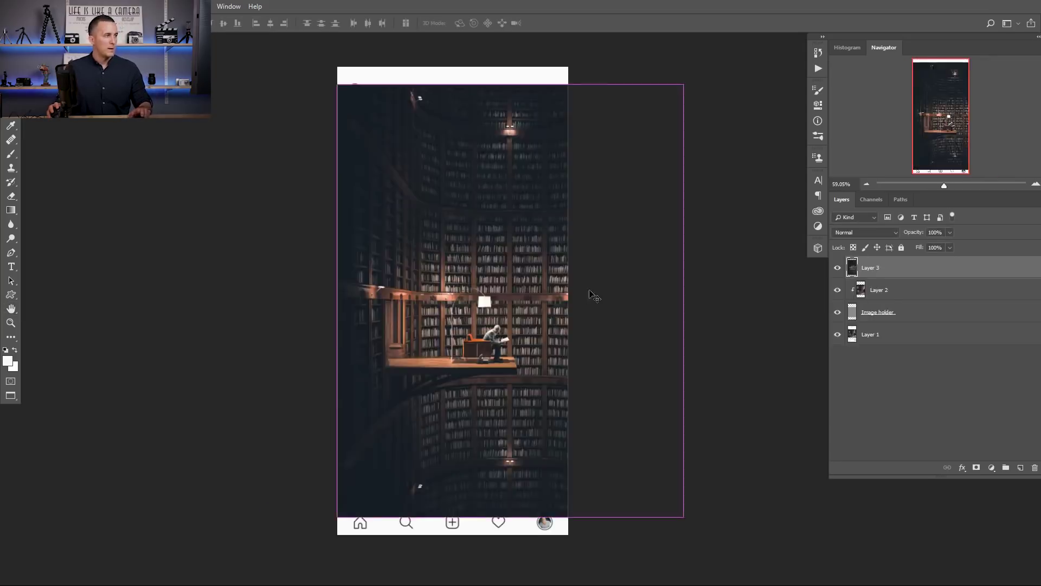
pyautogui.keyDown('alt'); pyautogui.click(879, 278); pyautogui.keyUp('alt')
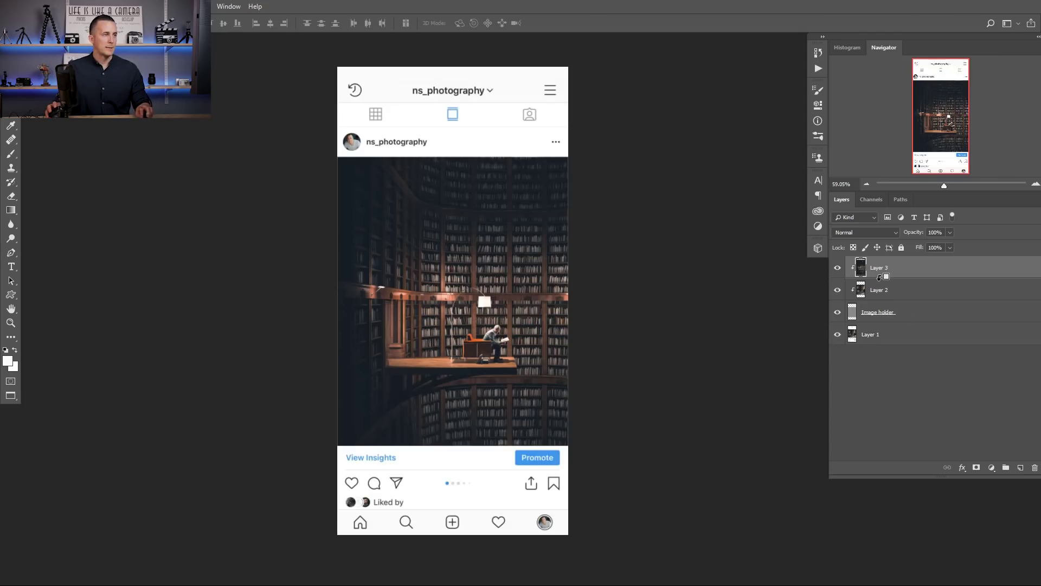
pyautogui.hotkey('ctrl', 't')
pyautogui.moveTo(680, 87); pyautogui.dragTo(595, 132)
pyautogui.moveTo(628, 518); pyautogui.dragTo(590, 431)
pyautogui.press('Return')
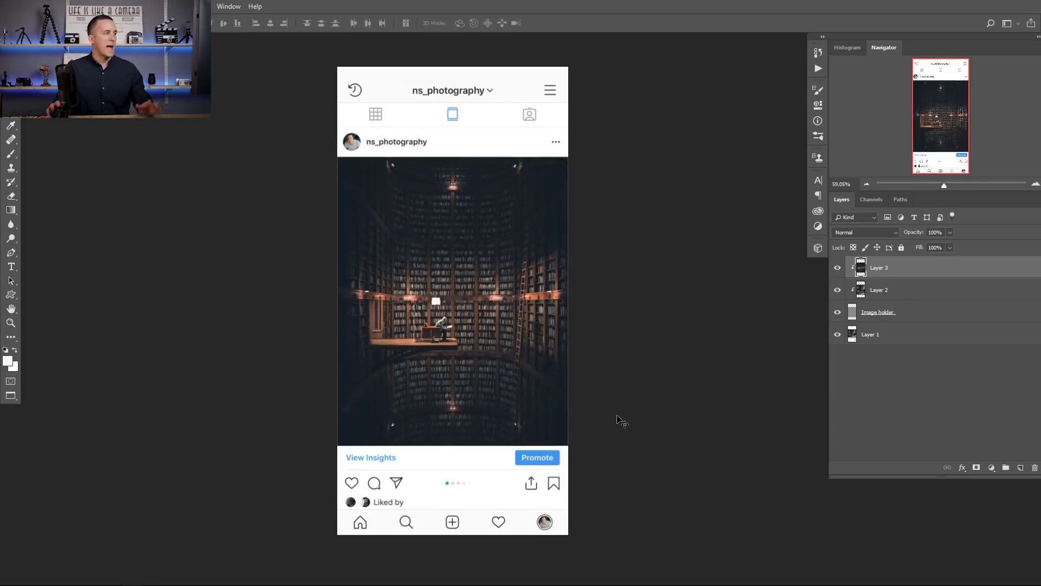